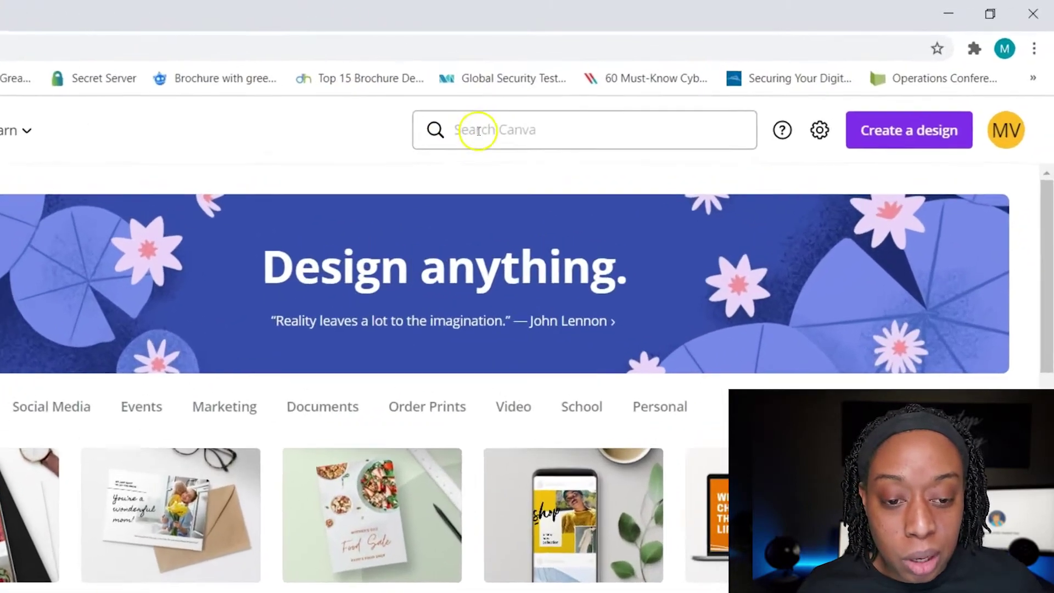
Search for 'com' and pick the Comic Strip suggestion
left_click(630, 96)
type("com")
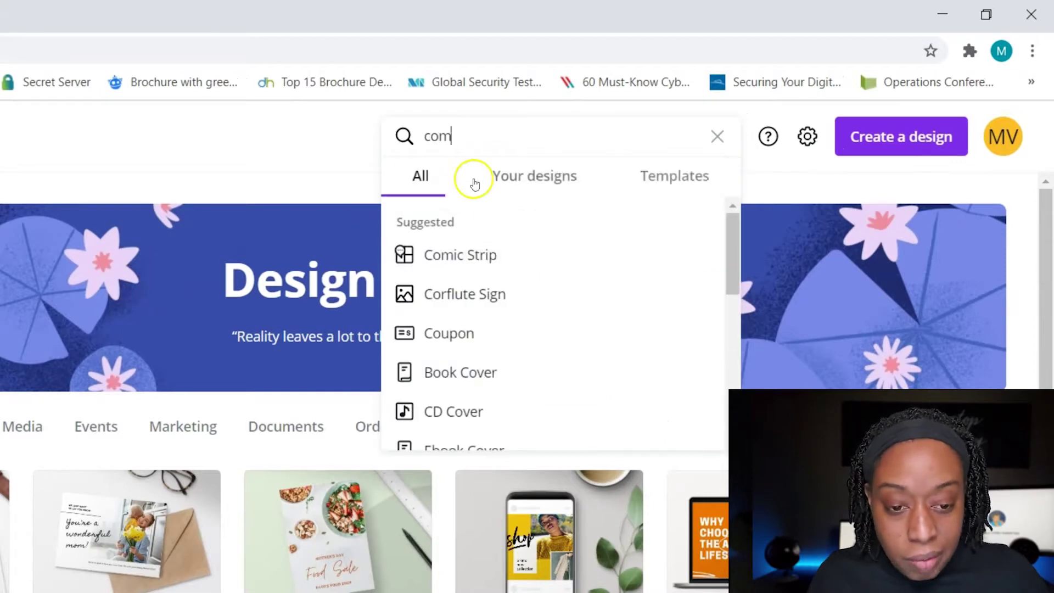
left_click(444, 256)
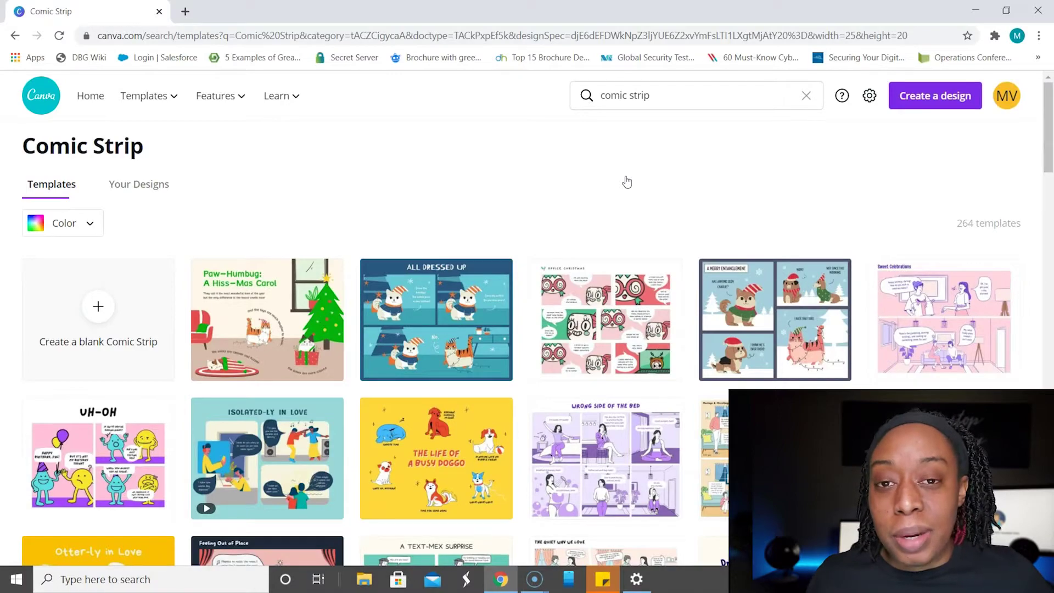
Scroll through the comic strip templates and open The Frenemies cat-and-dog comic
scroll(537, 159, "down", 4)
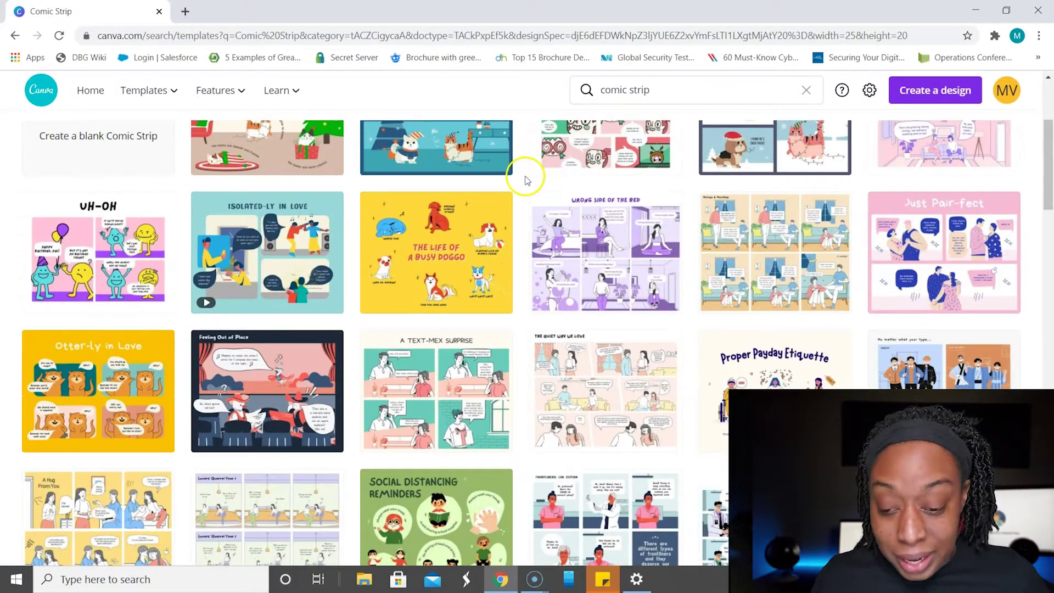
scroll(527, 186, "down", 1)
scroll(524, 206, "down", 3)
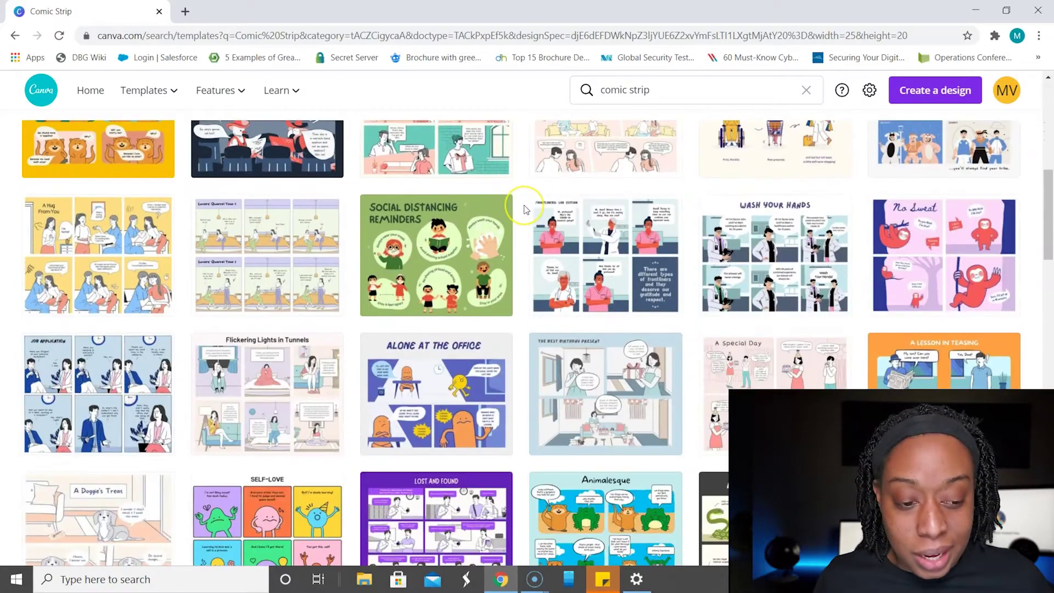
scroll(525, 208, "down", 1)
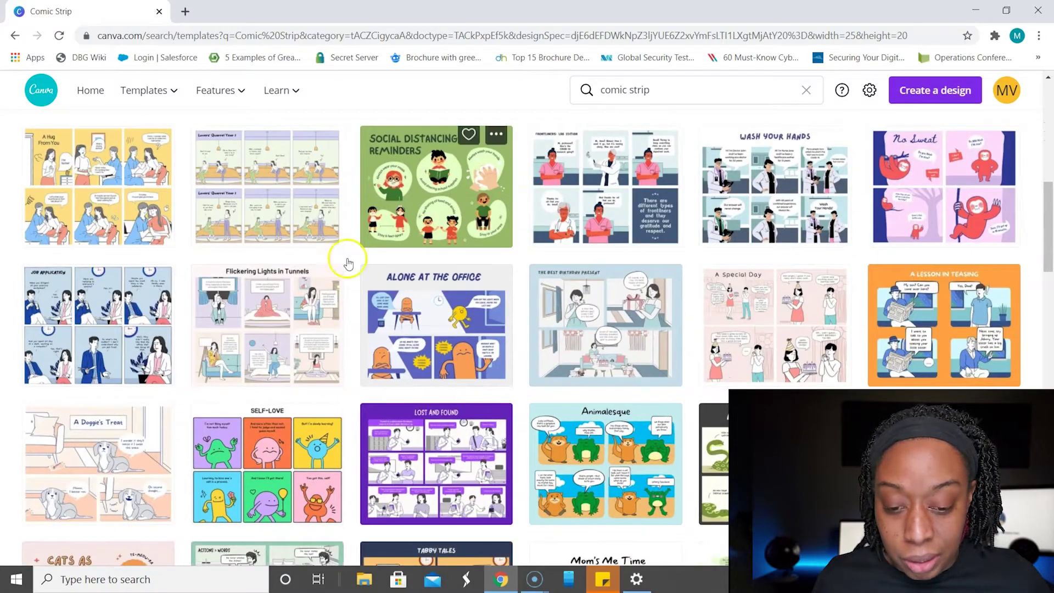
scroll(235, 315, "down", 2)
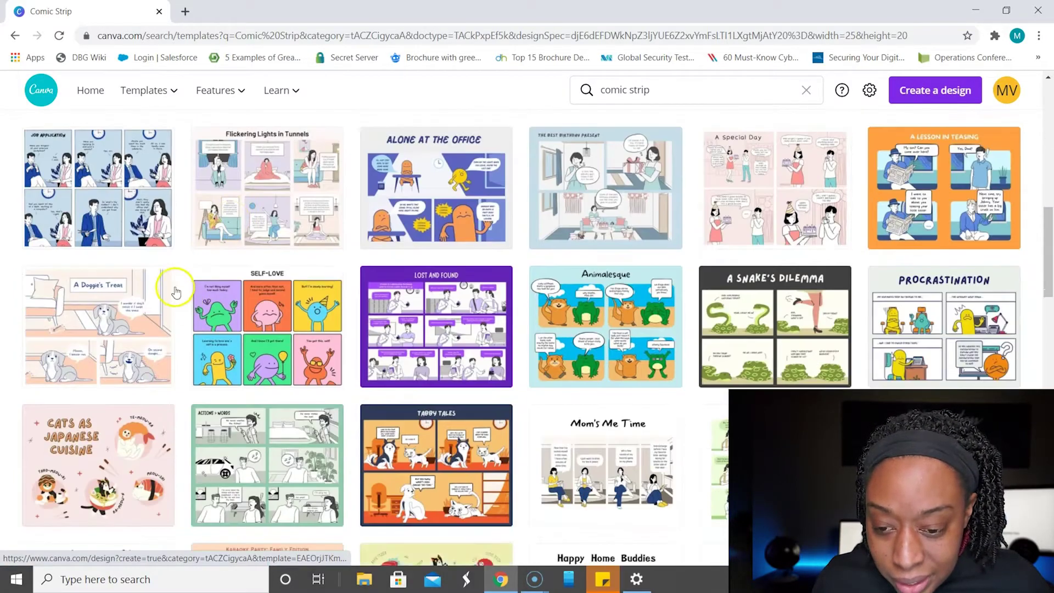
scroll(177, 290, "down", 1)
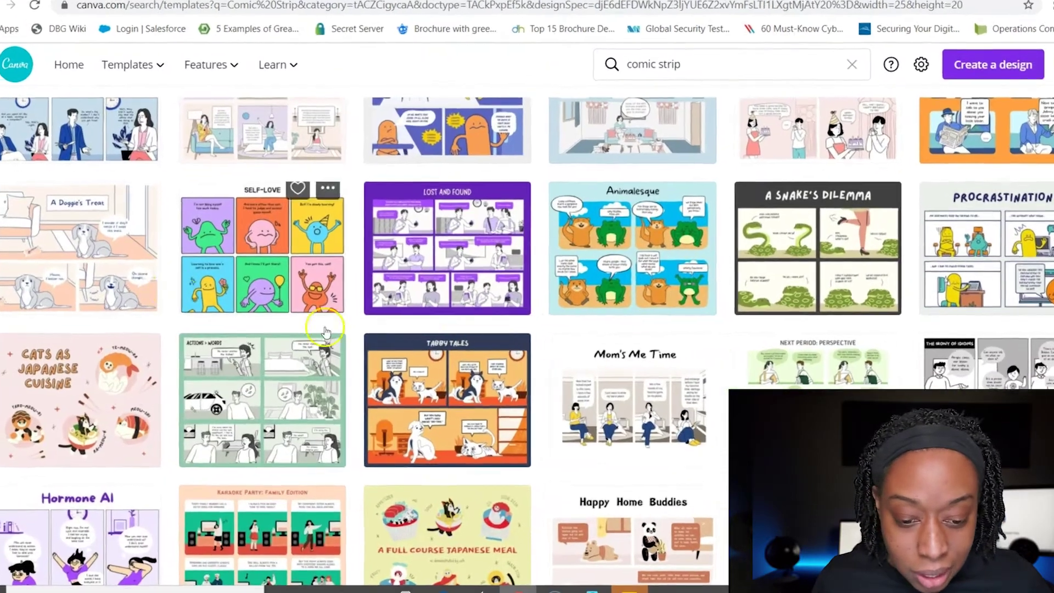
scroll(549, 291, "down", 1)
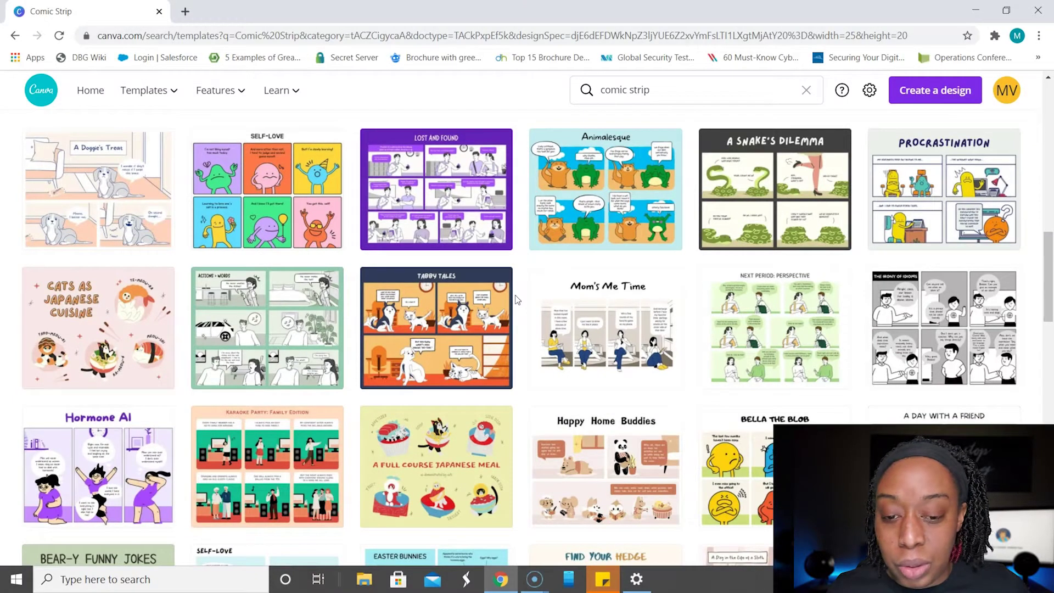
left_click(525, 280)
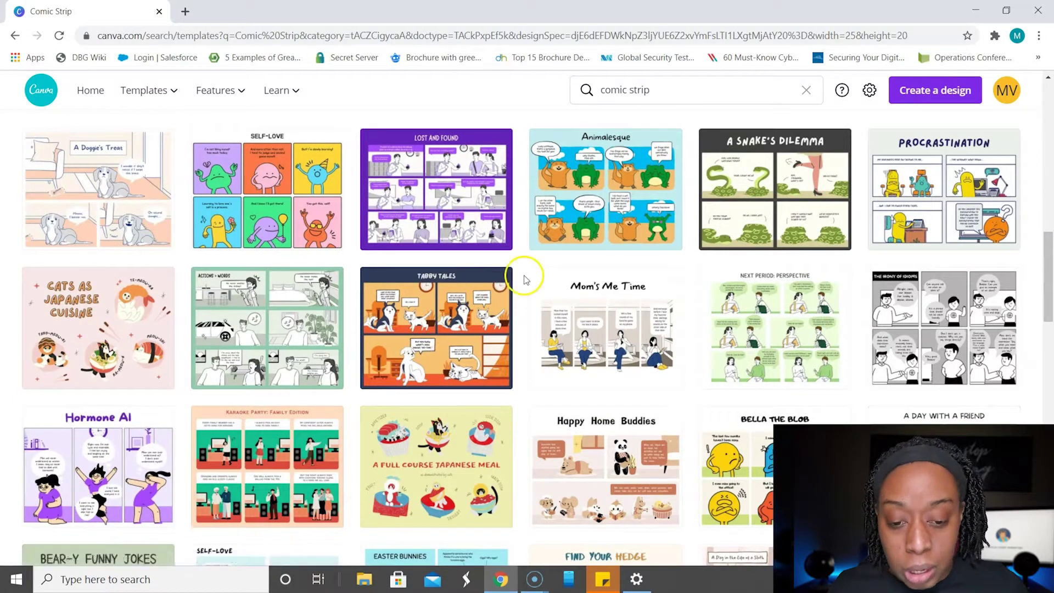
scroll(522, 281, "down", 1)
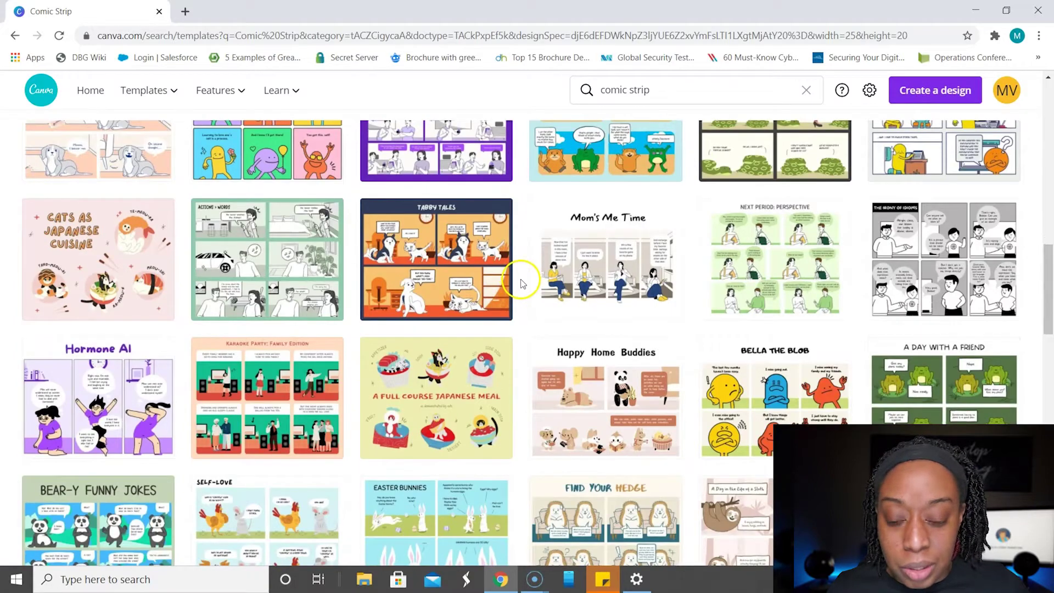
scroll(522, 283, "down", 1)
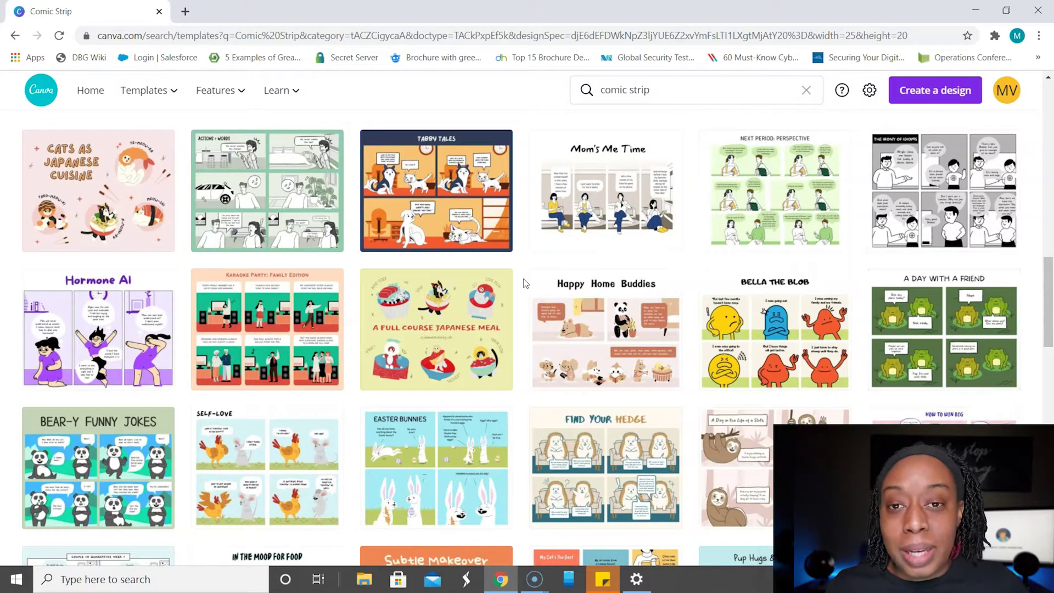
scroll(520, 286, "down", 4)
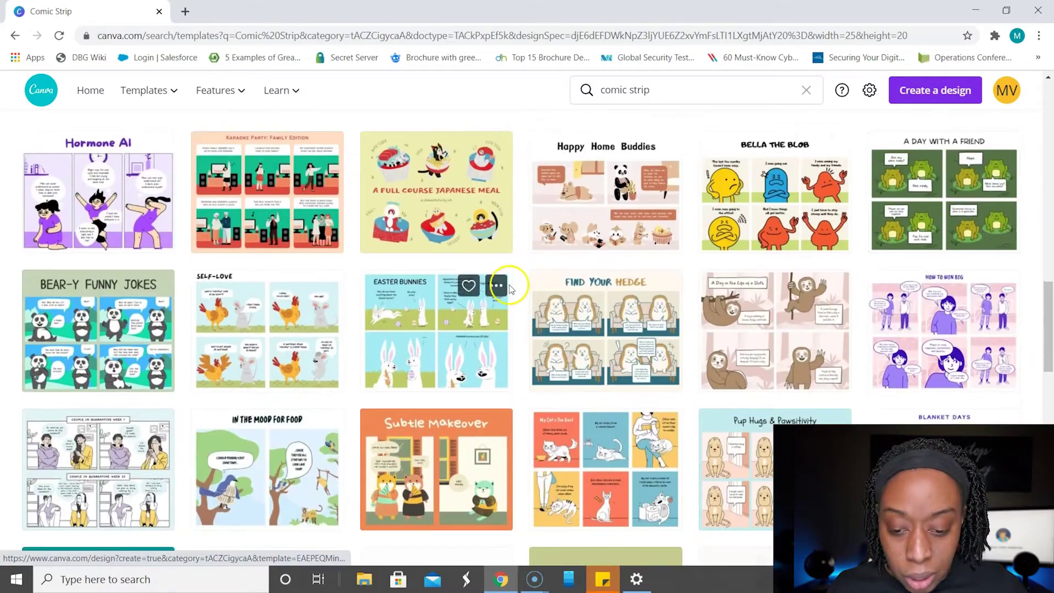
scroll(516, 279, "down", 1)
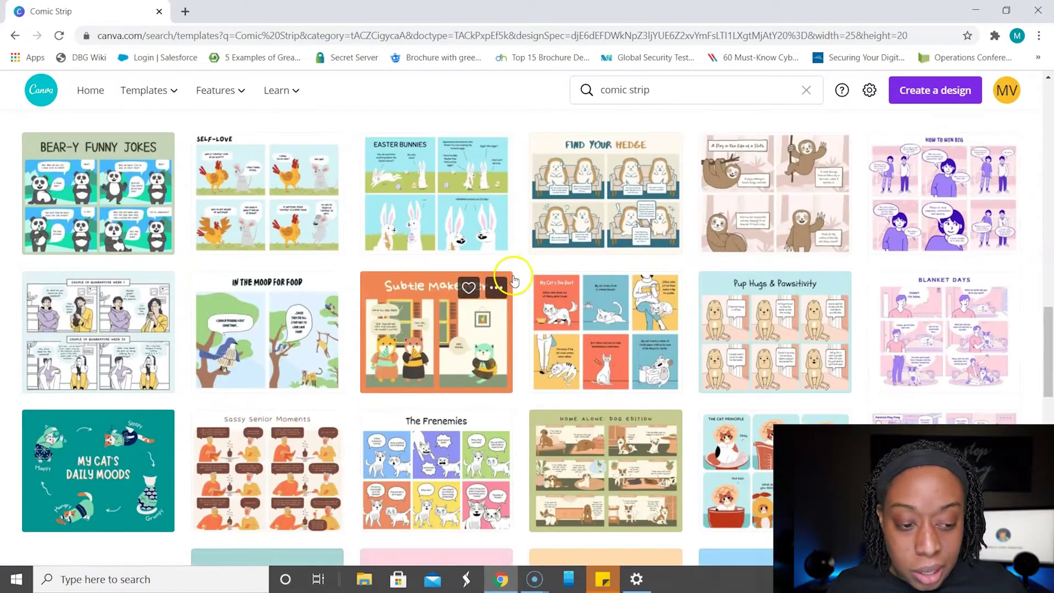
scroll(514, 282, "down", 1)
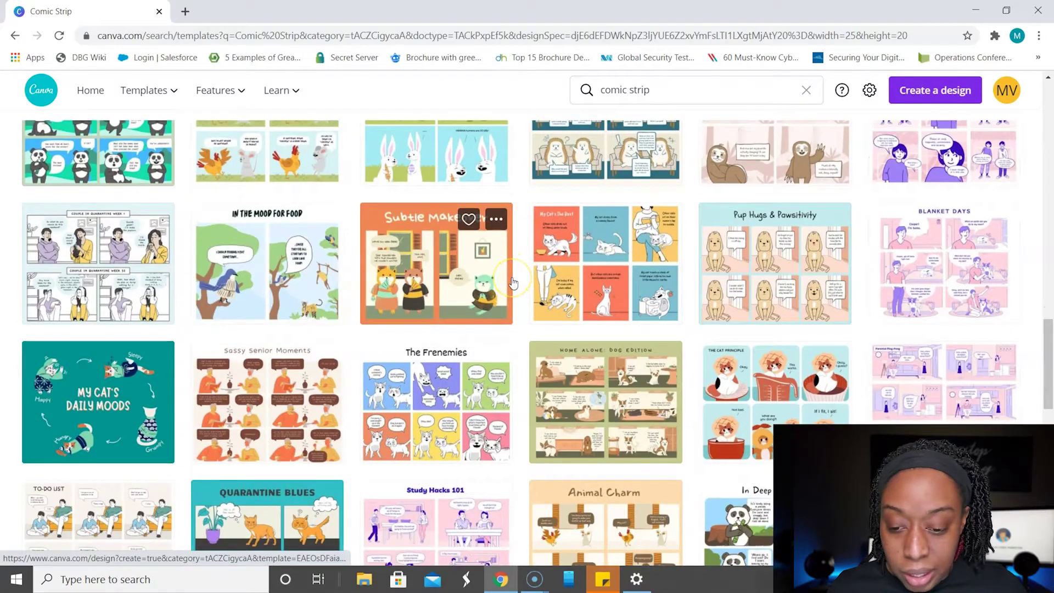
scroll(513, 282, "down", 2)
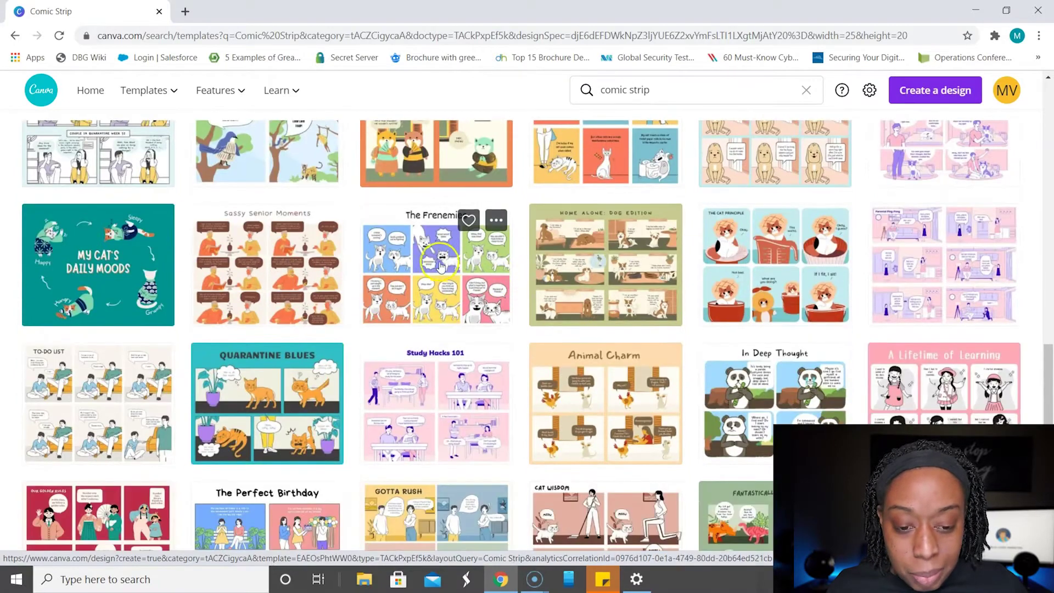
left_click(426, 264)
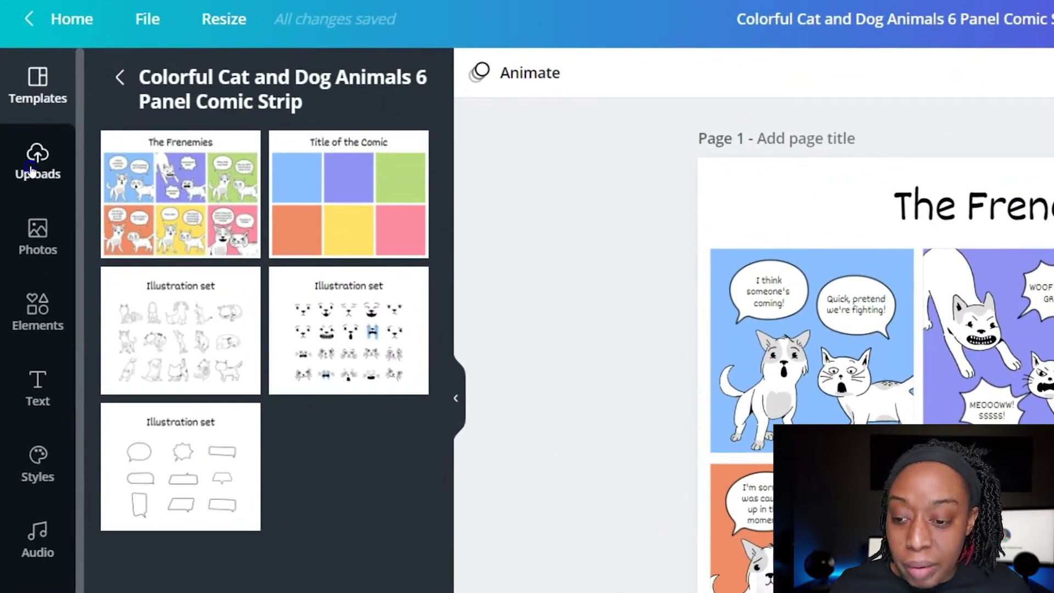
Show the previously uploaded images beside the open Frenemies comic
left_click(31, 172)
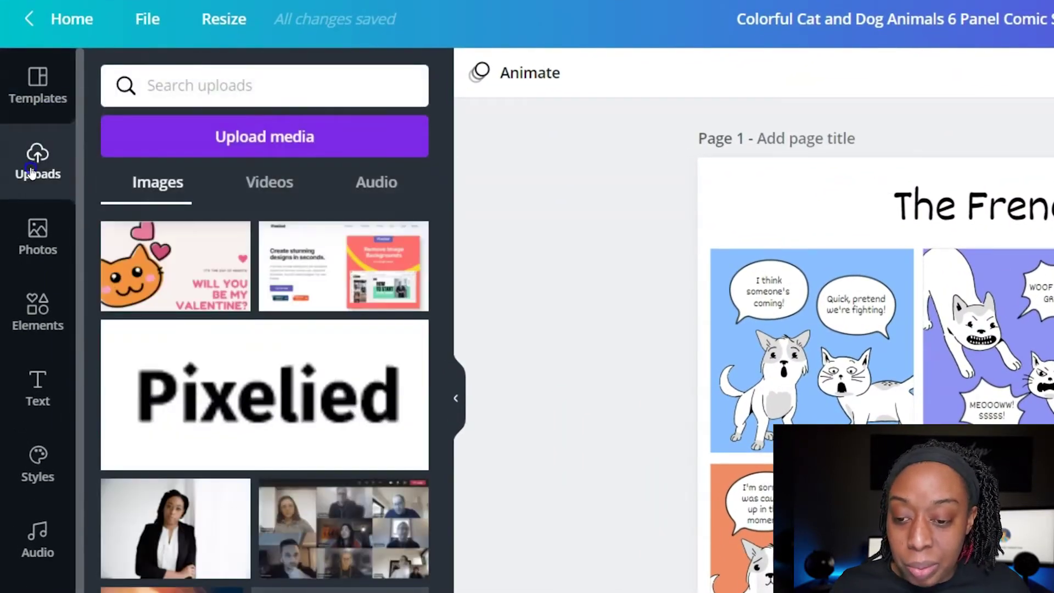
Browse the Photos and Elements libraries, then show the heading, subheading and body text options
left_click(38, 237)
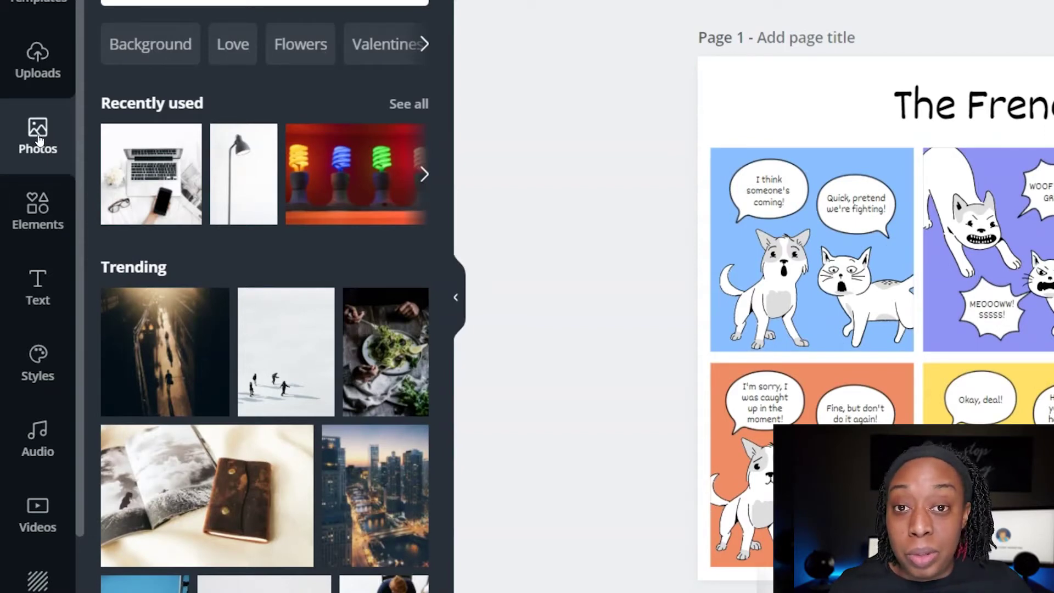
left_click(38, 212)
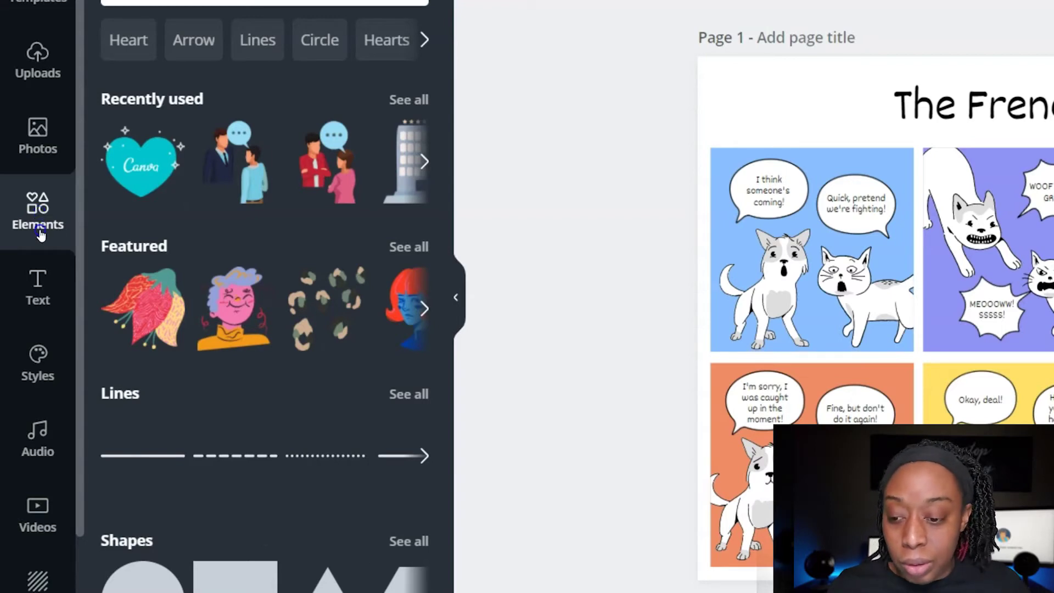
left_click(37, 279)
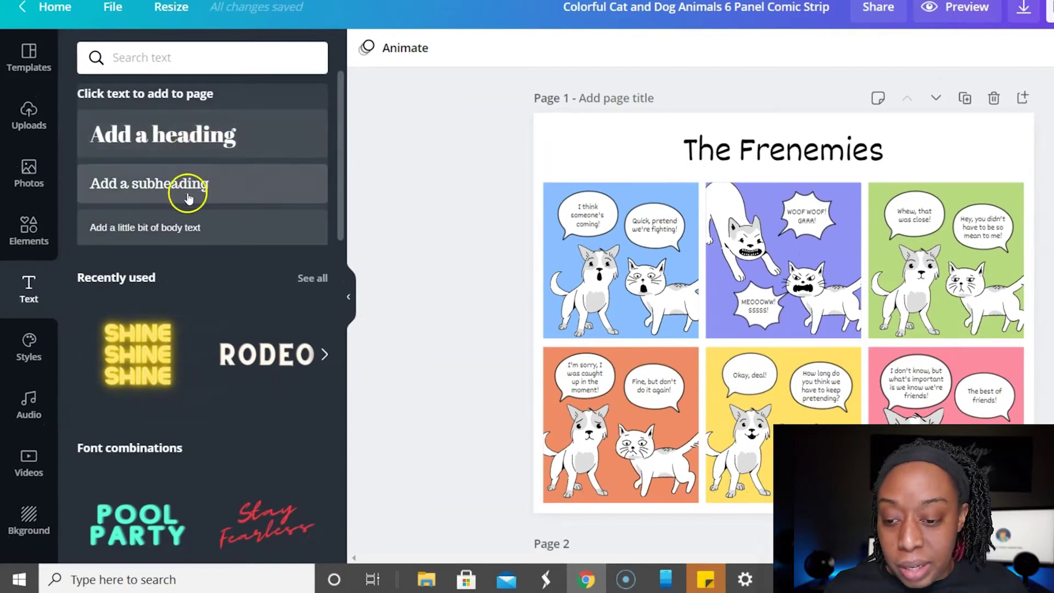
Browse the Styles, Audio, Videos and Background libraries, ending on the account's folders
scroll(179, 308, "down", 2)
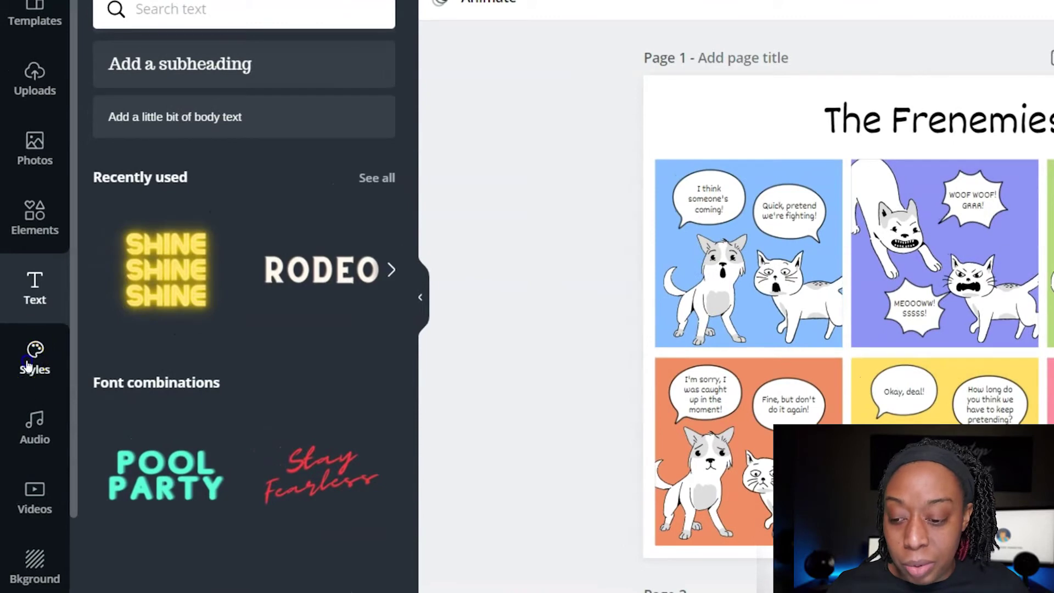
left_click(28, 367)
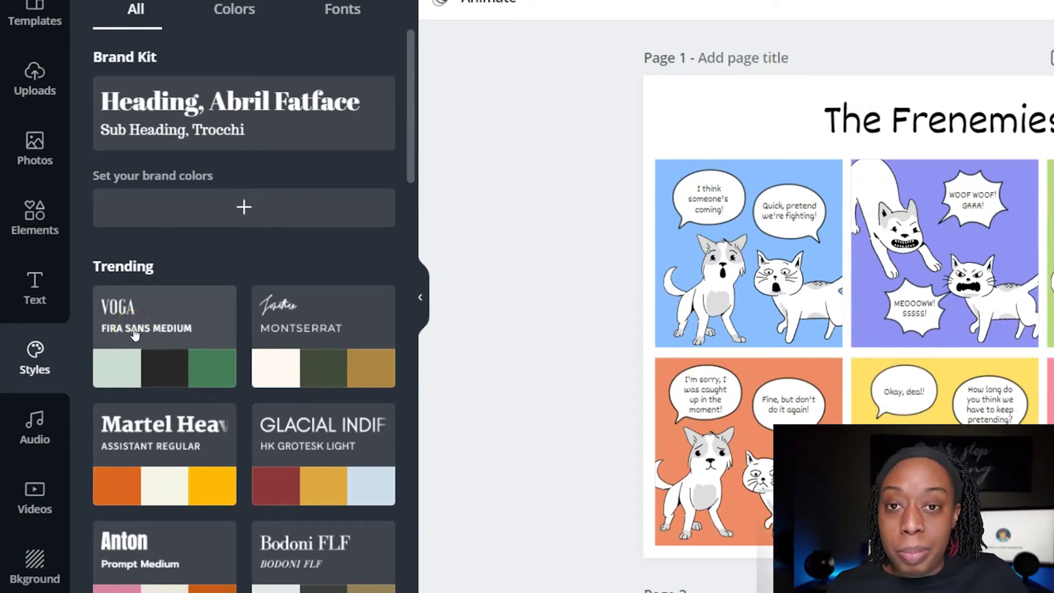
left_click(33, 422)
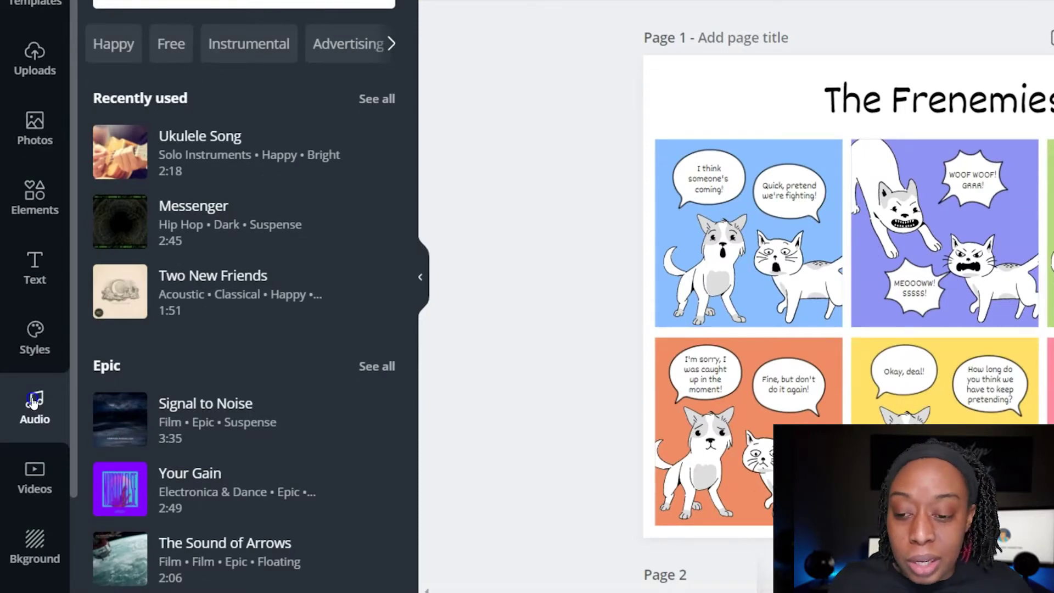
left_click(36, 486)
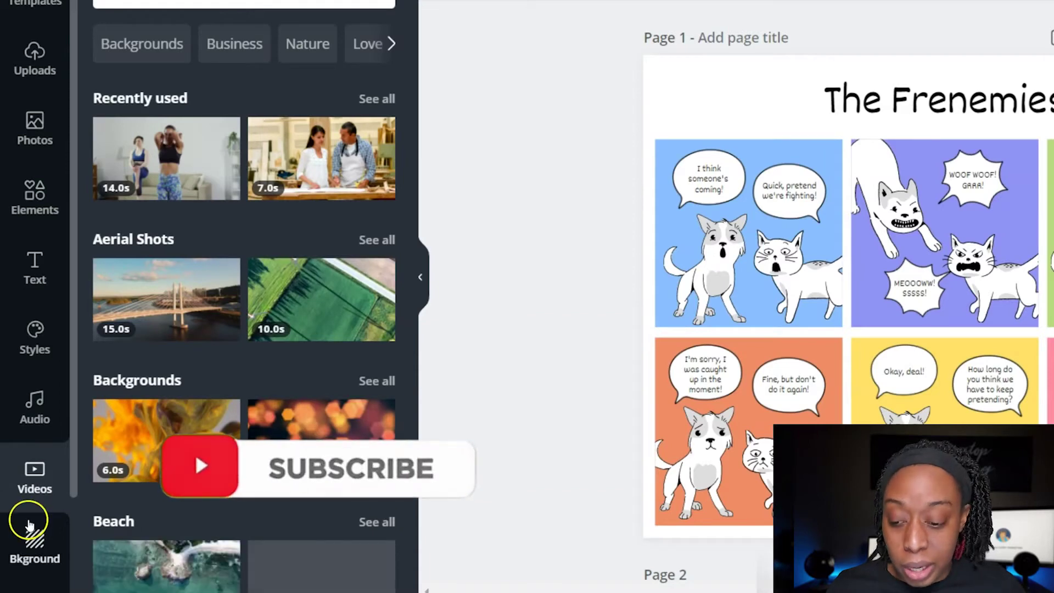
left_click(42, 546)
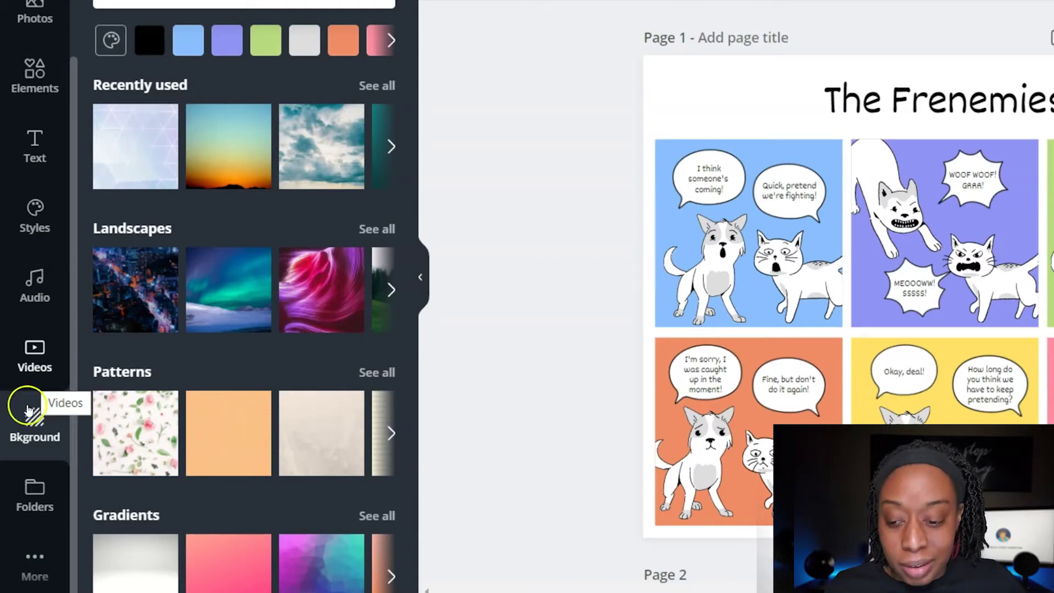
left_click(34, 501)
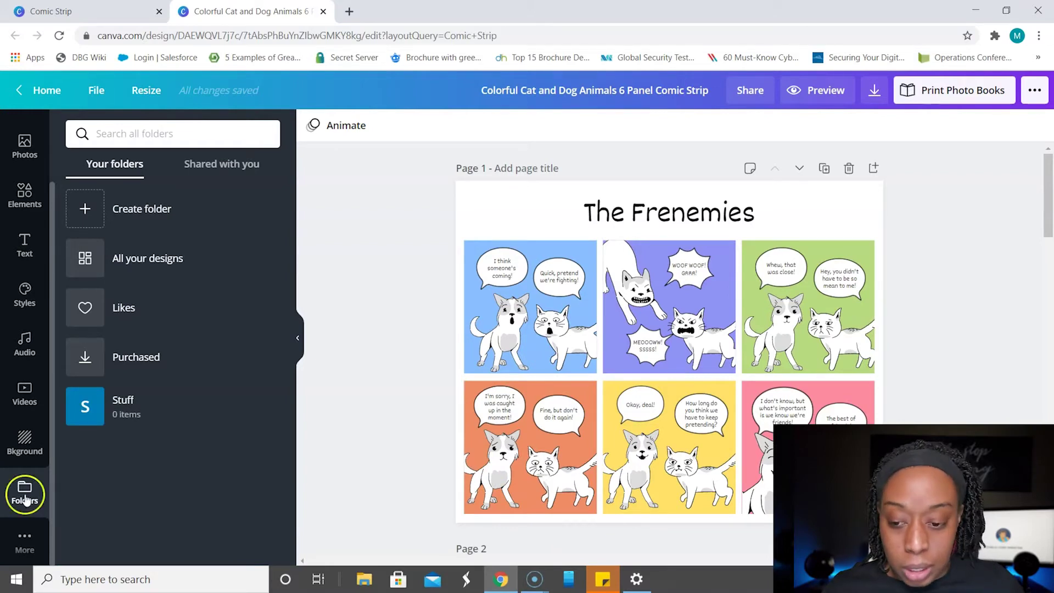
Scroll down to Page 3's cat and dog illustration set and select the row-2 cat
left_click(22, 155)
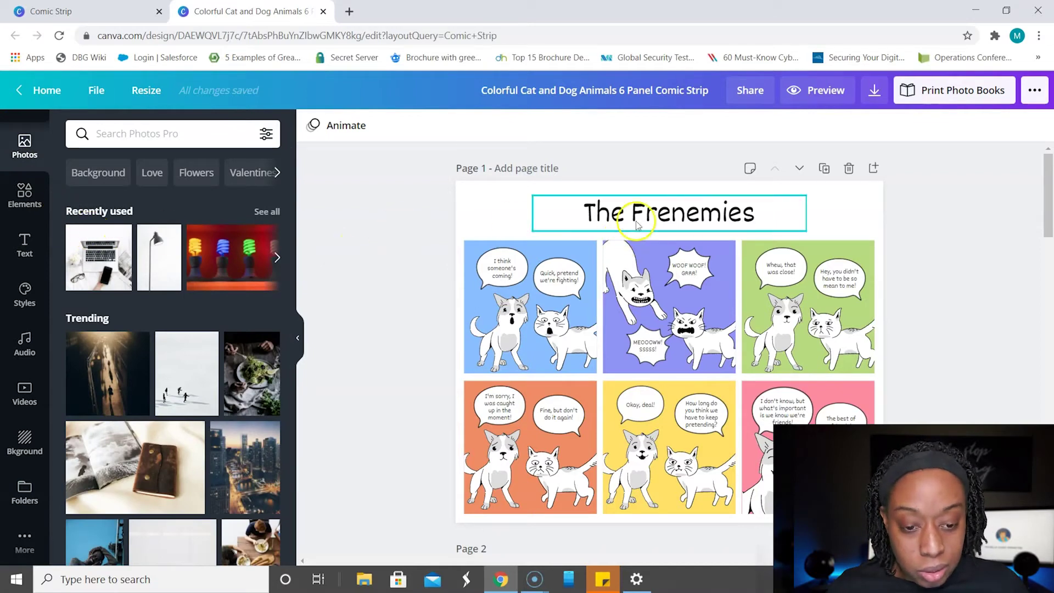
scroll(586, 253, "down", 7)
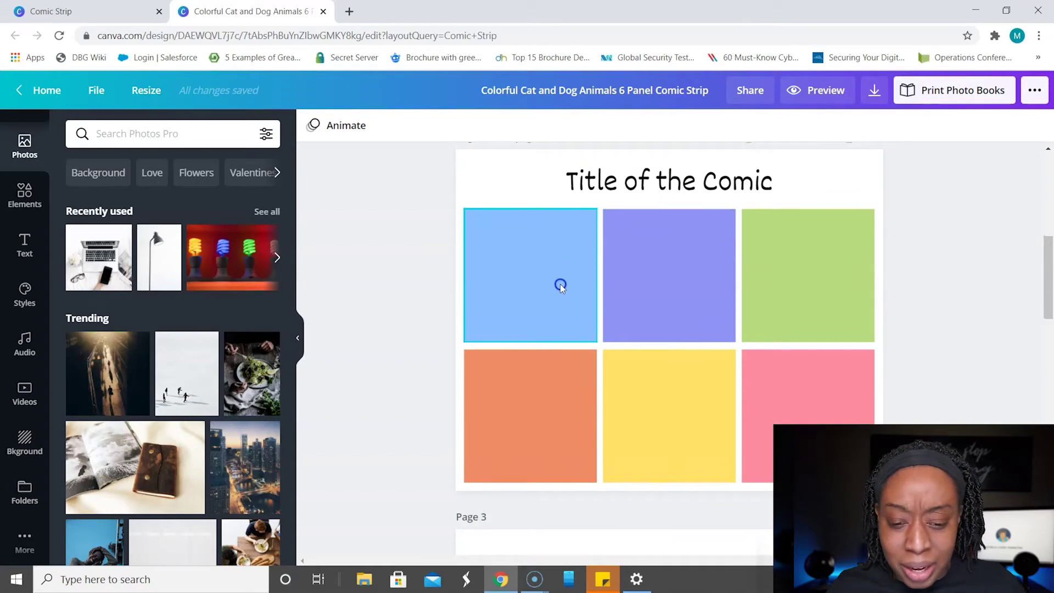
scroll(544, 290, "down", 5)
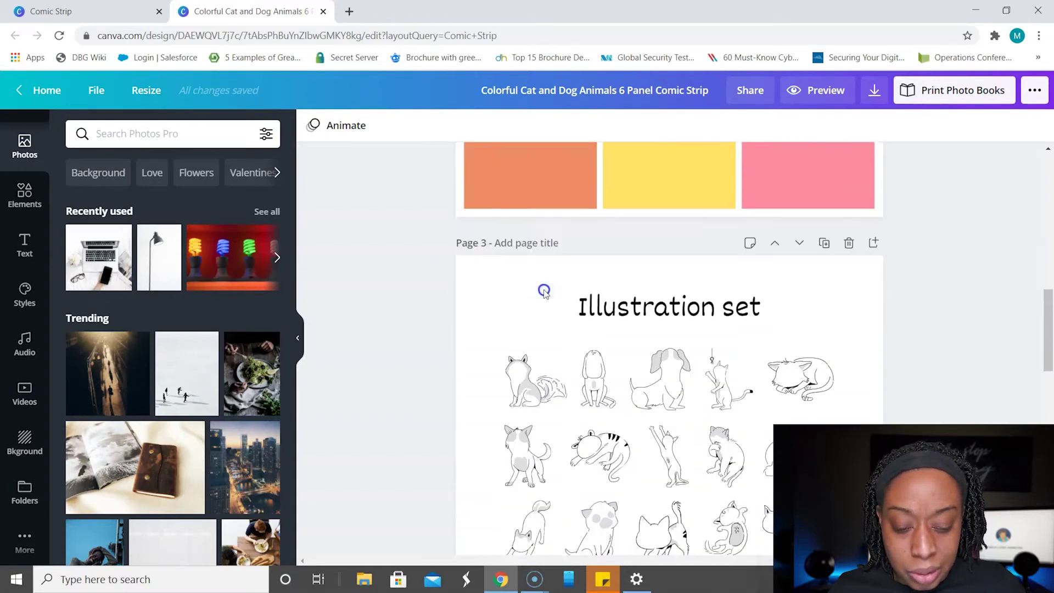
scroll(544, 290, "down", 1)
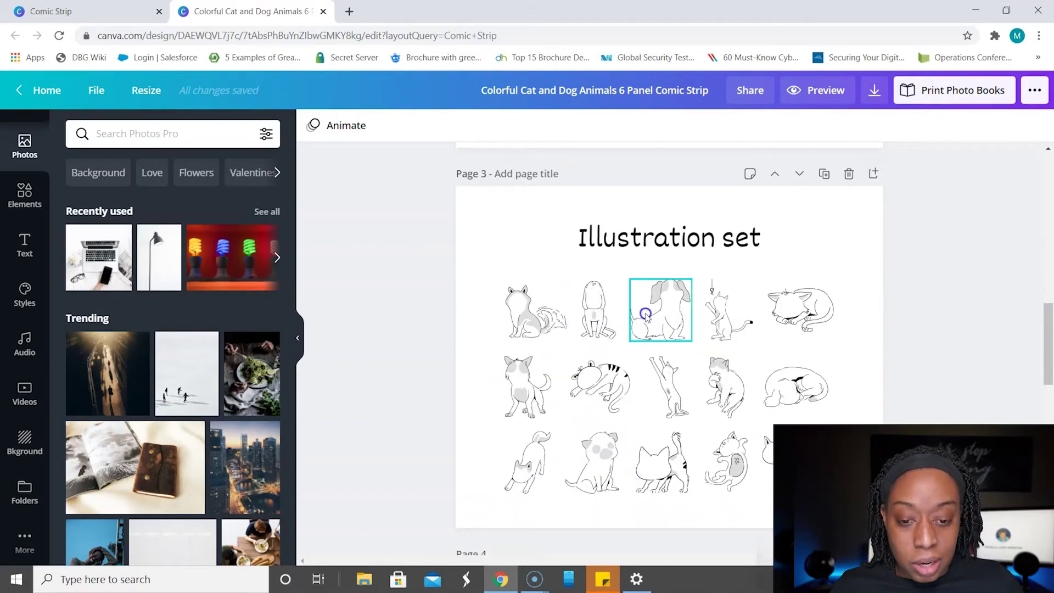
scroll(478, 292, "down", 1)
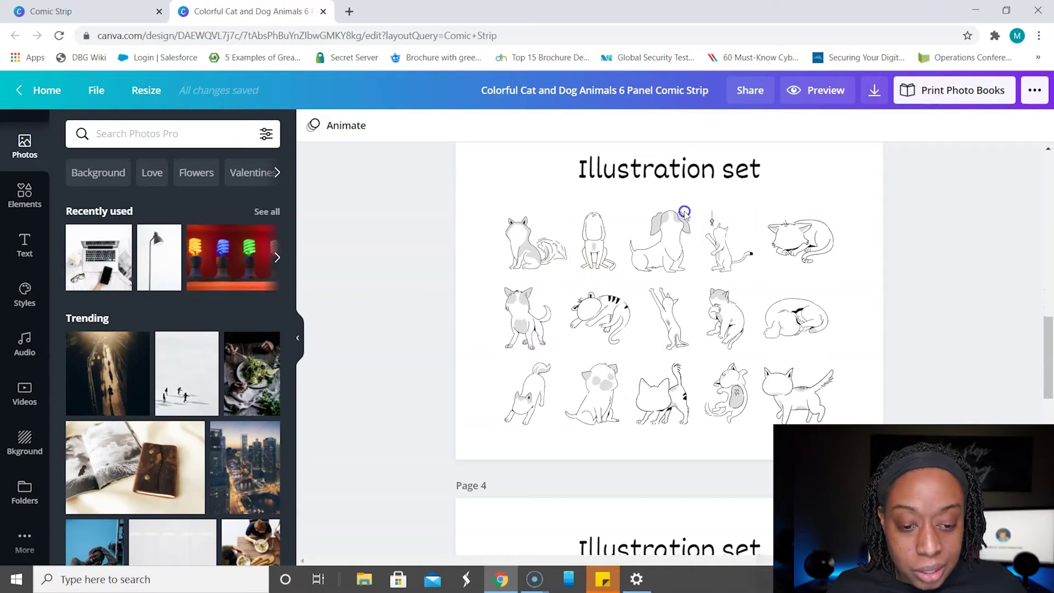
scroll(522, 333, "down", 1)
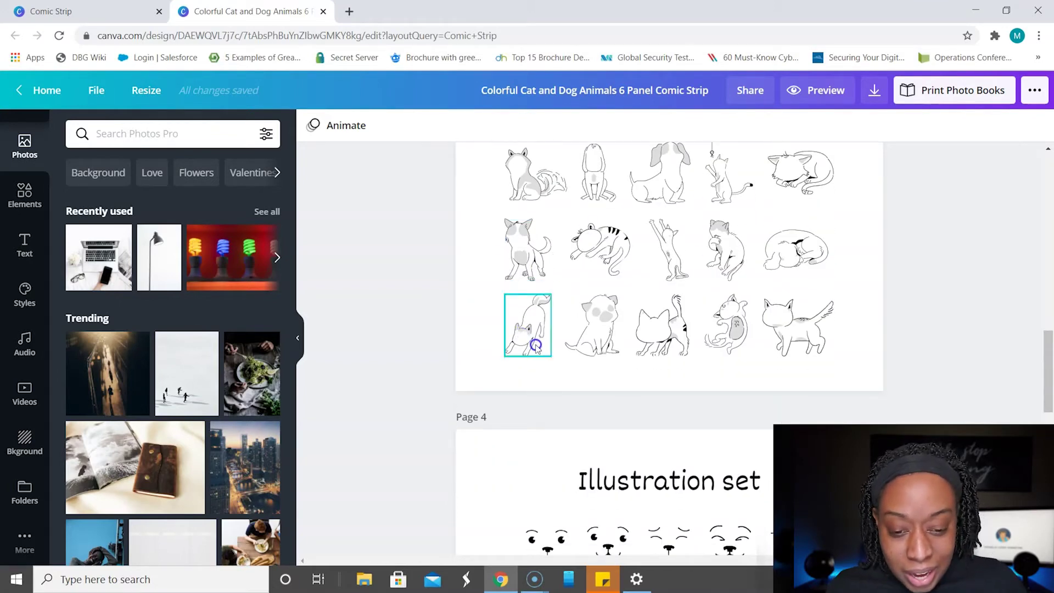
left_click(523, 254)
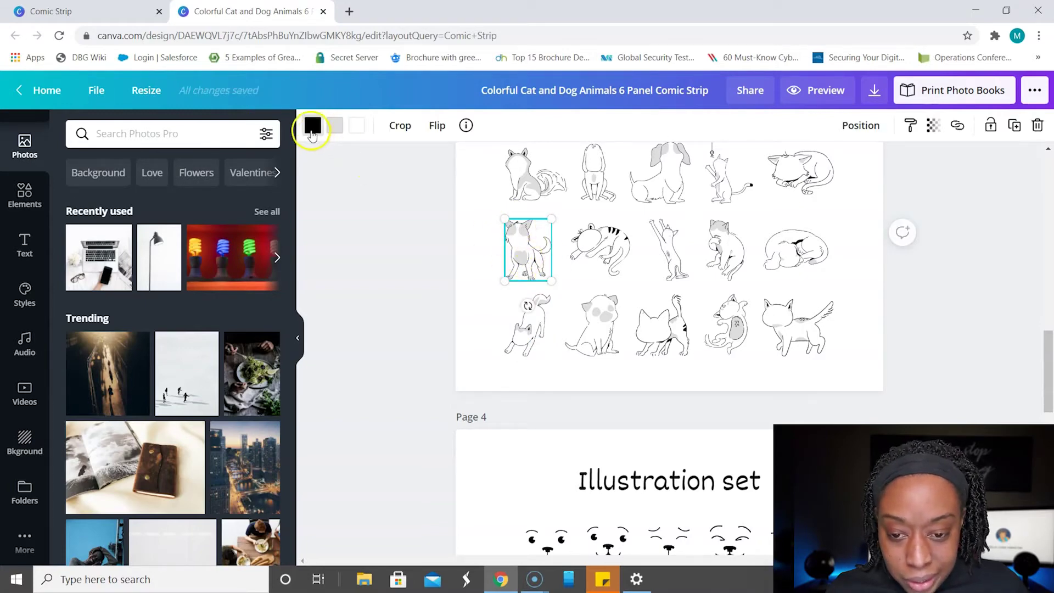
Preview light blue, grey and orange on the Page 3 cat, then set it back to black
left_click(313, 129)
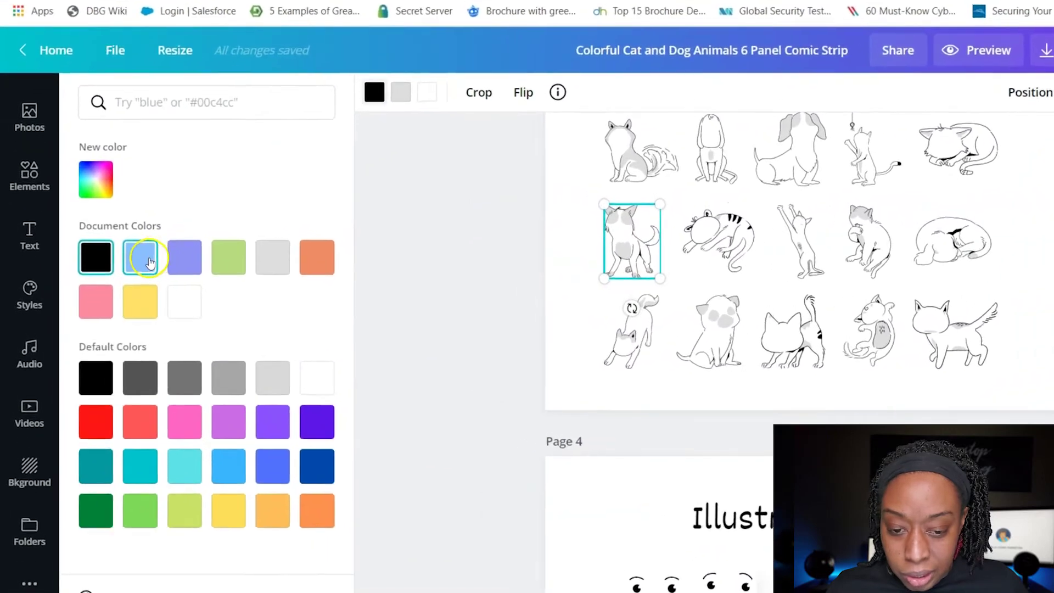
left_click(150, 261)
left_click(265, 266)
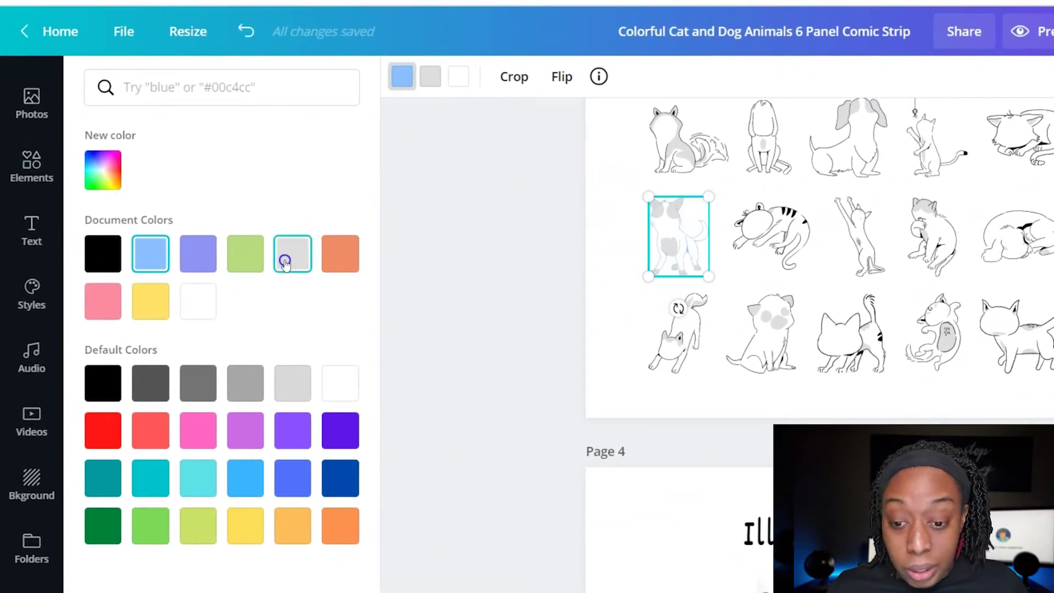
left_click(338, 254)
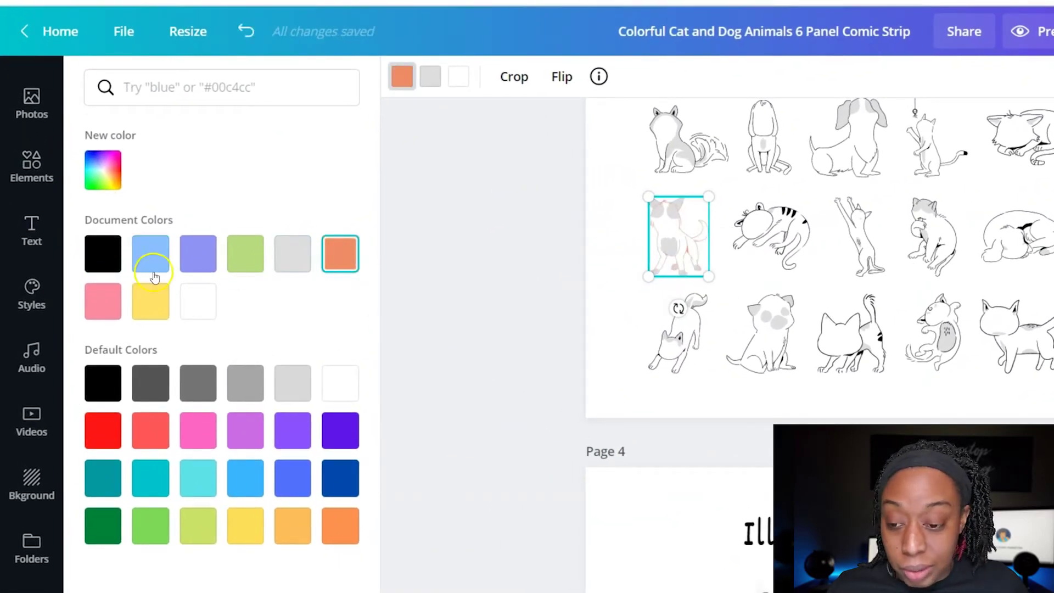
left_click(105, 179)
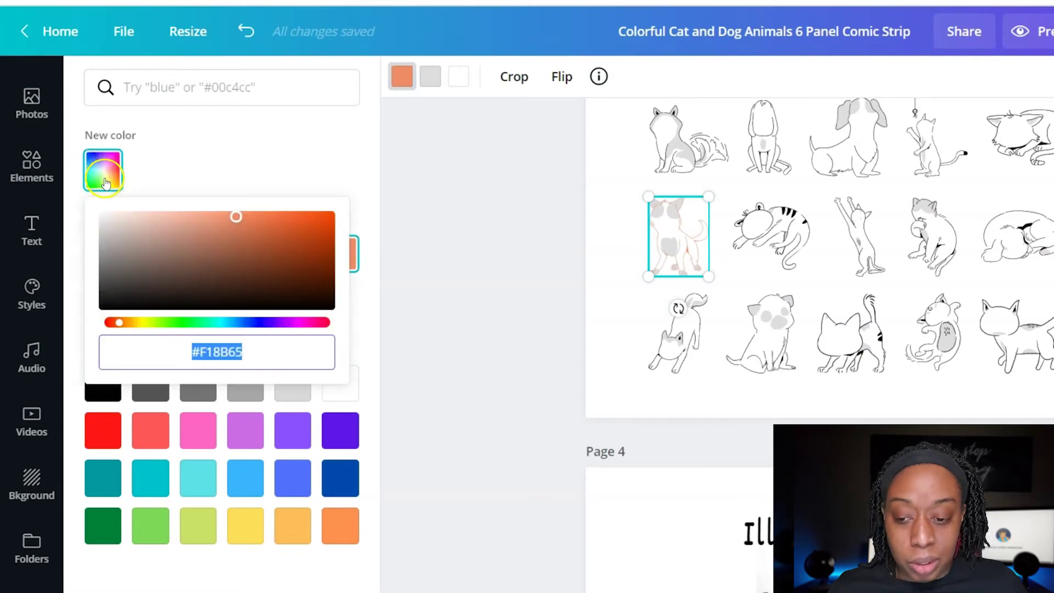
left_click(73, 239)
left_click(100, 265)
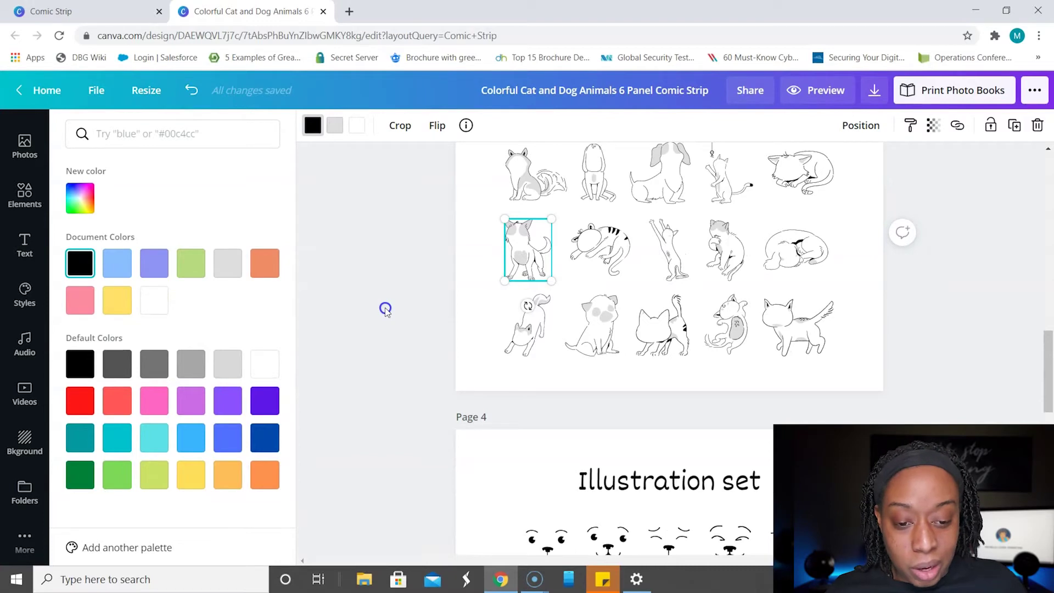
scroll(657, 247, "up", 10)
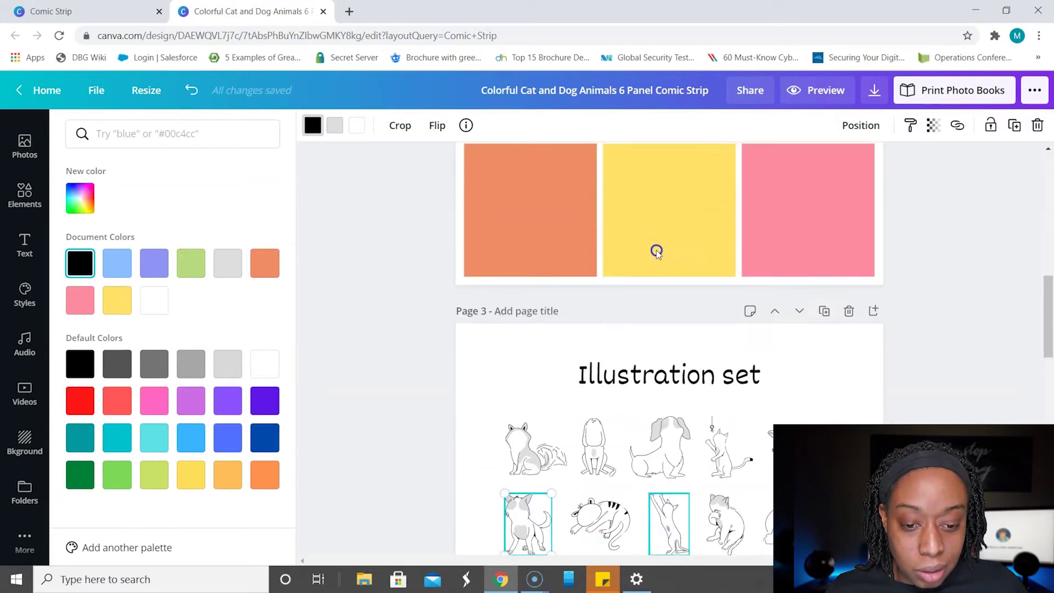
scroll(657, 251, "up", 5)
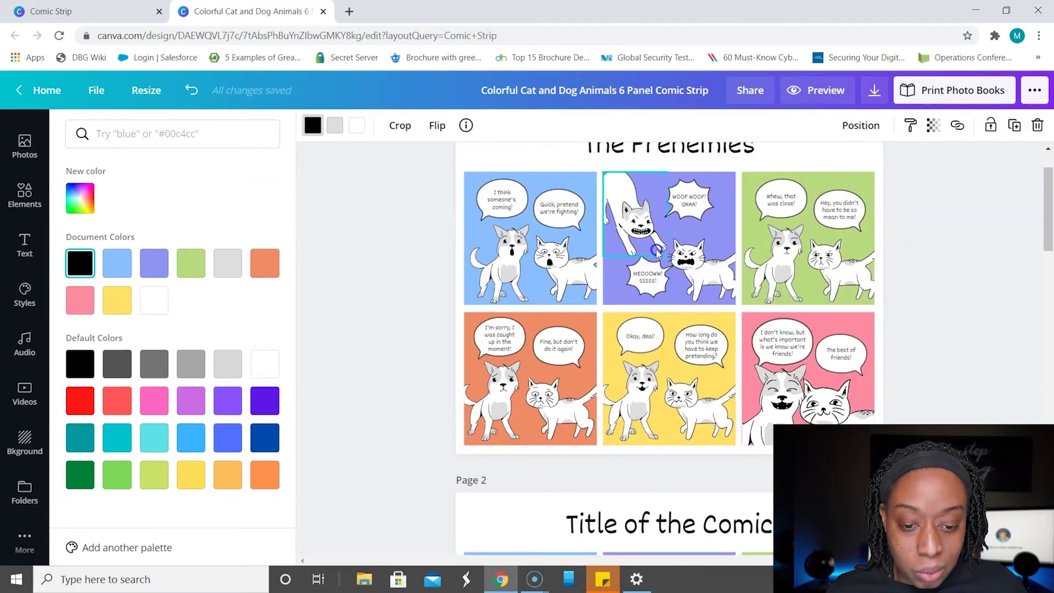
Select the cats in panels 1 and 2, then start editing the orange panel's apology bubble
left_click(564, 283)
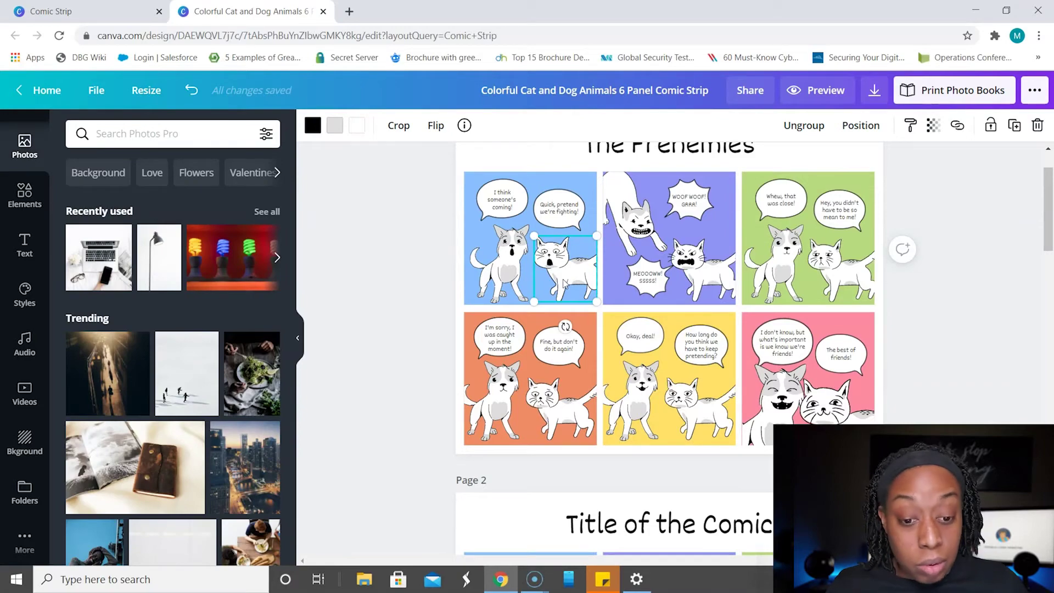
left_click(701, 269)
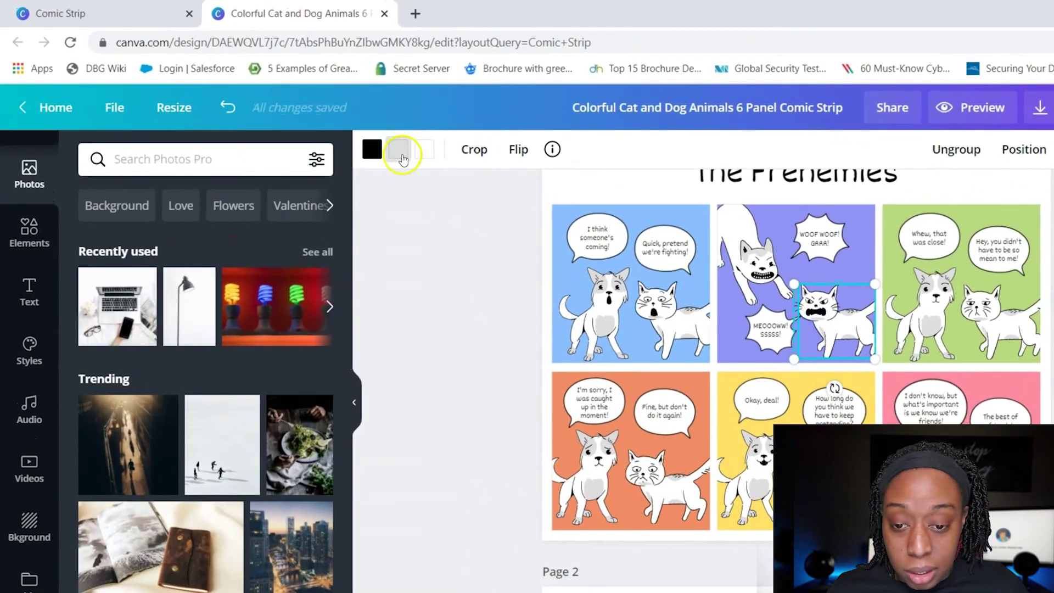
left_click(400, 151)
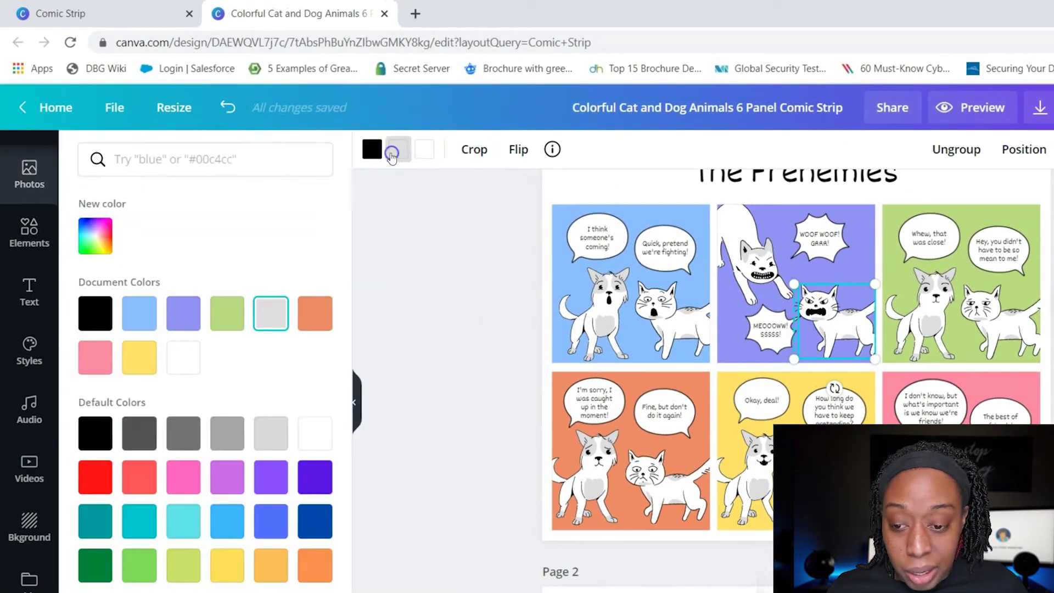
double_click(595, 402)
left_click(595, 402)
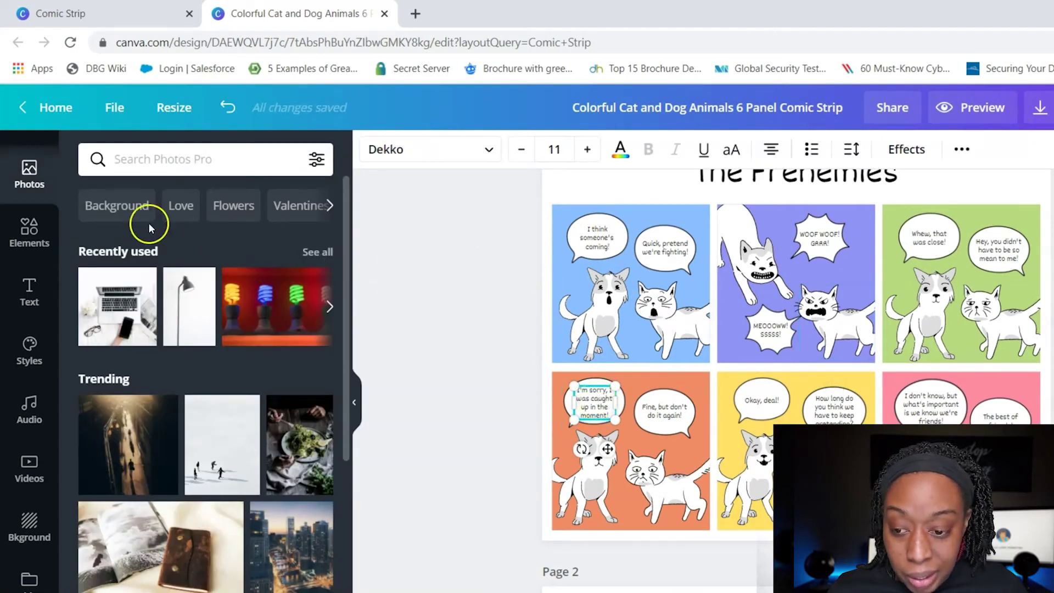
left_click(30, 294)
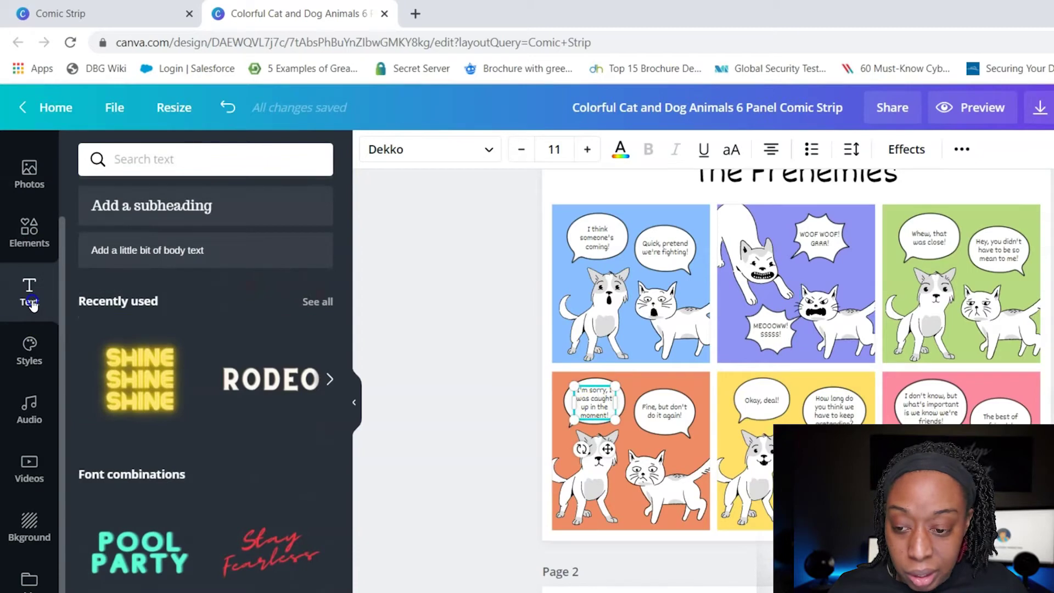
Insert 'not' after "I'm" so the bubble reads "I'm not sorry, I was caught up in the moment!"
left_click(189, 208)
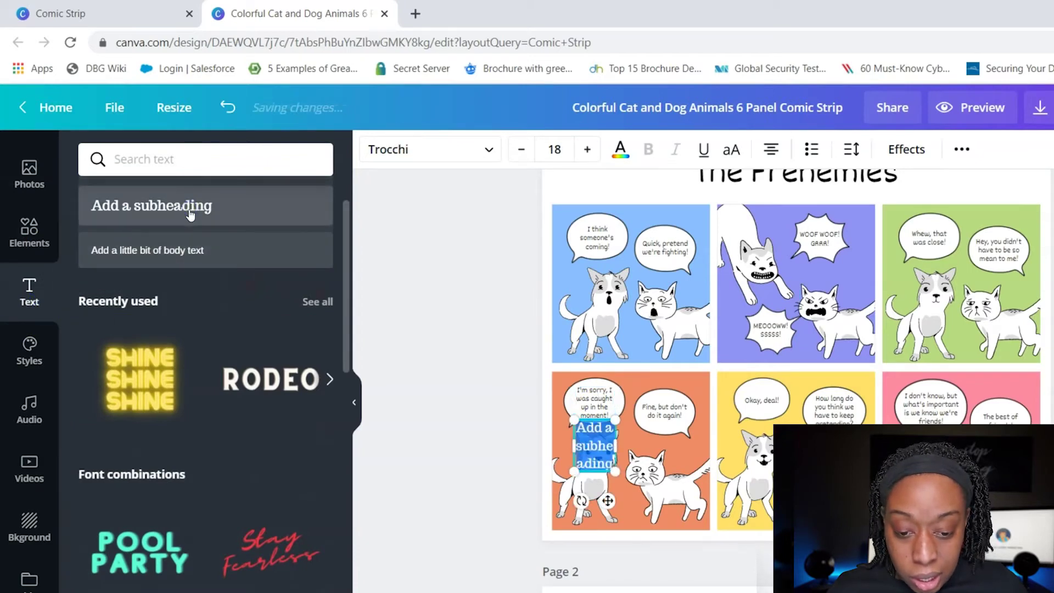
key("BackSpace")
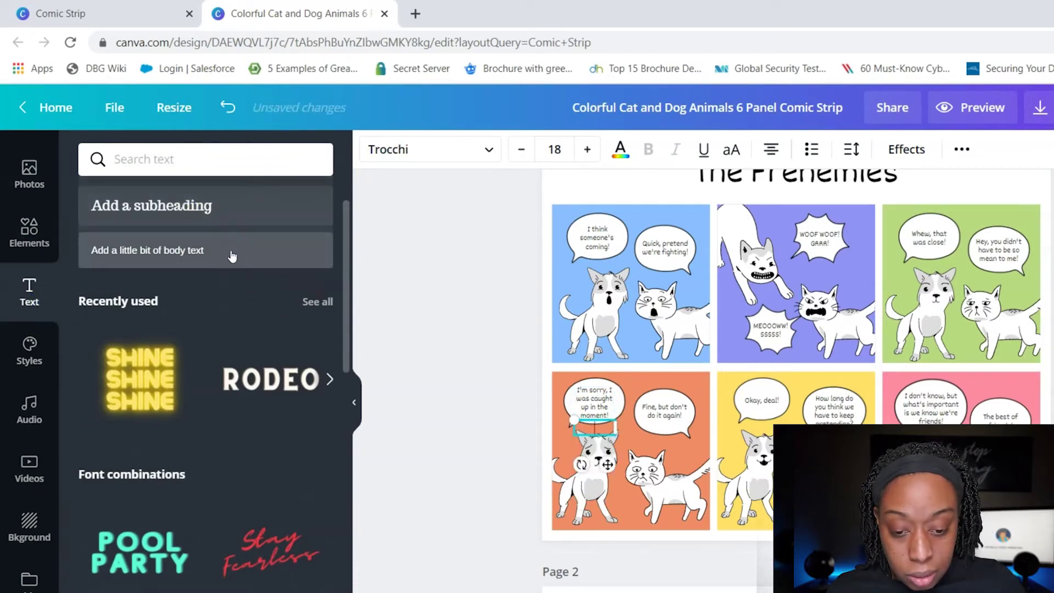
left_click(590, 400)
left_click(588, 398)
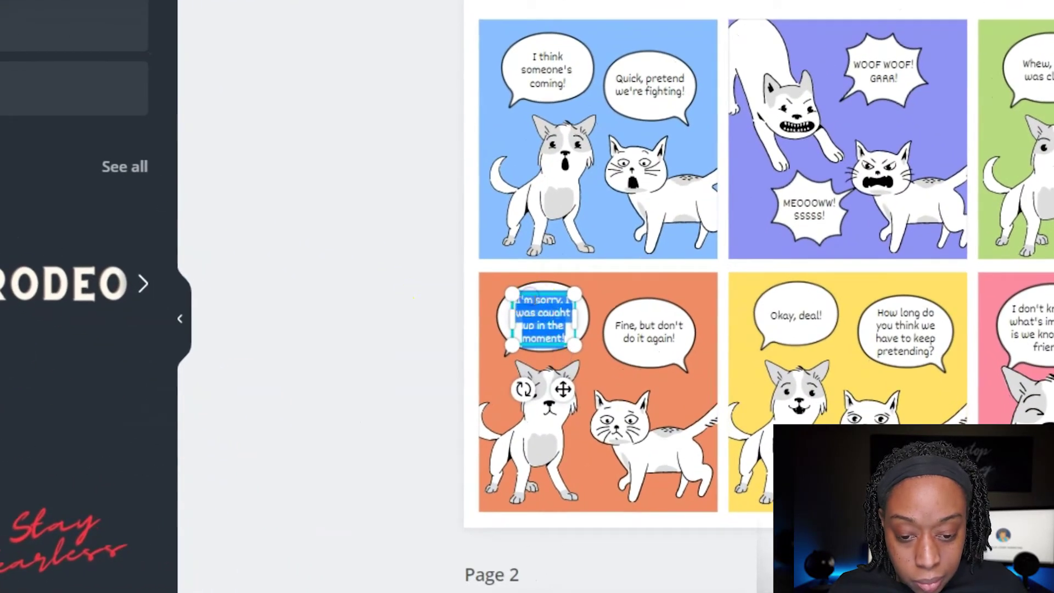
left_click(533, 299)
left_click(556, 326)
type("not")
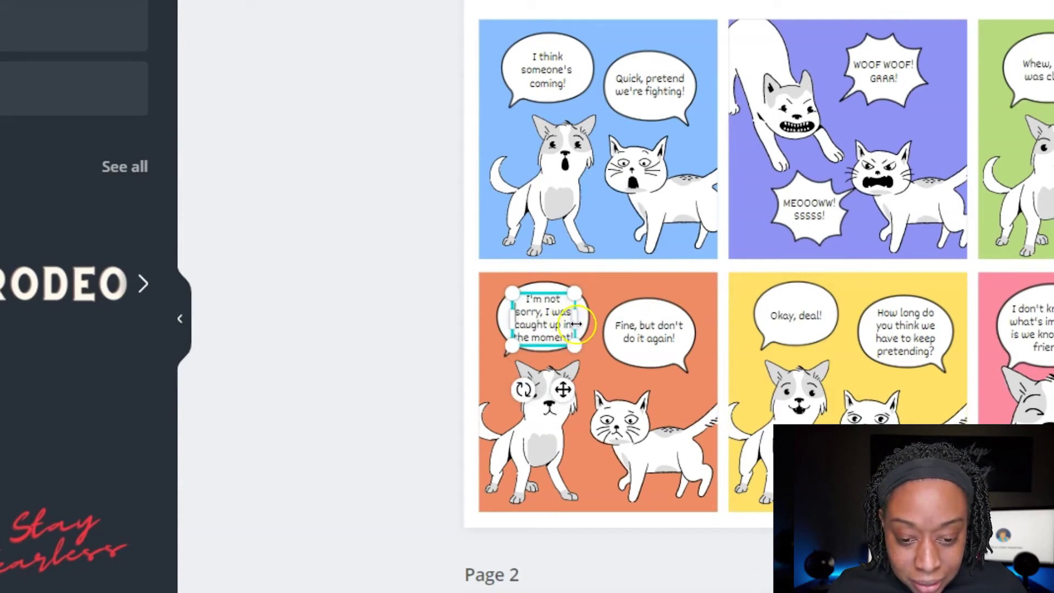
left_click(618, 284)
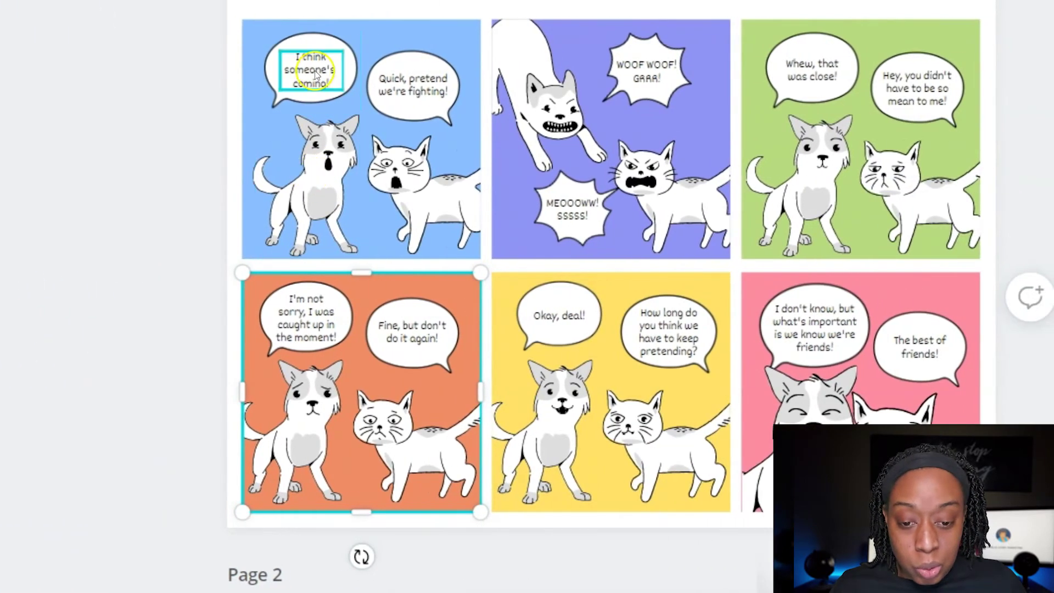
Duplicate the blank six-panel 'Title of the Comic' page to create a new Page 3
scroll(325, 148, "down", 3)
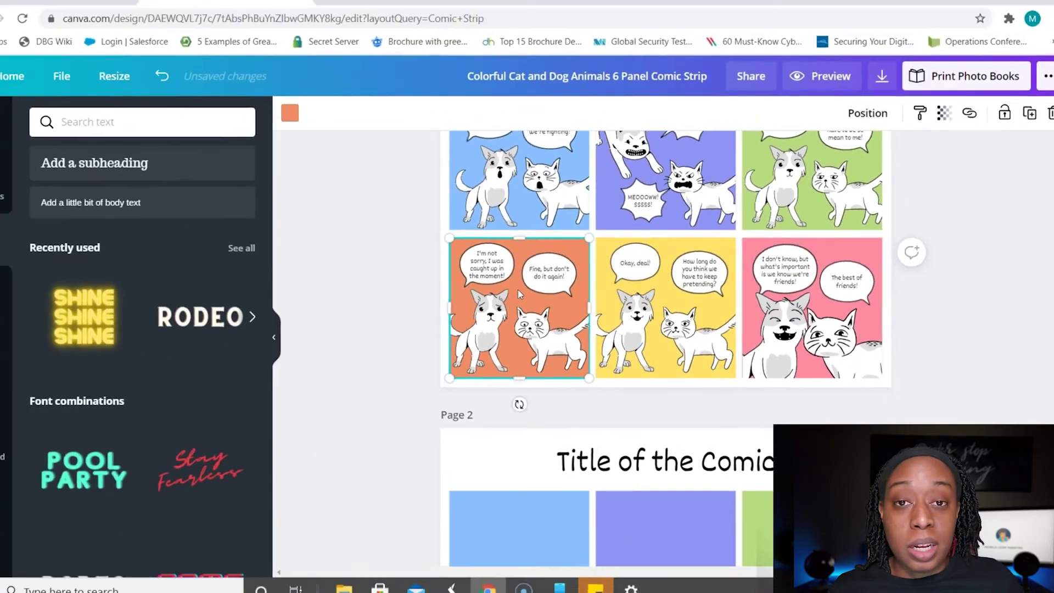
scroll(529, 296, "down", 4)
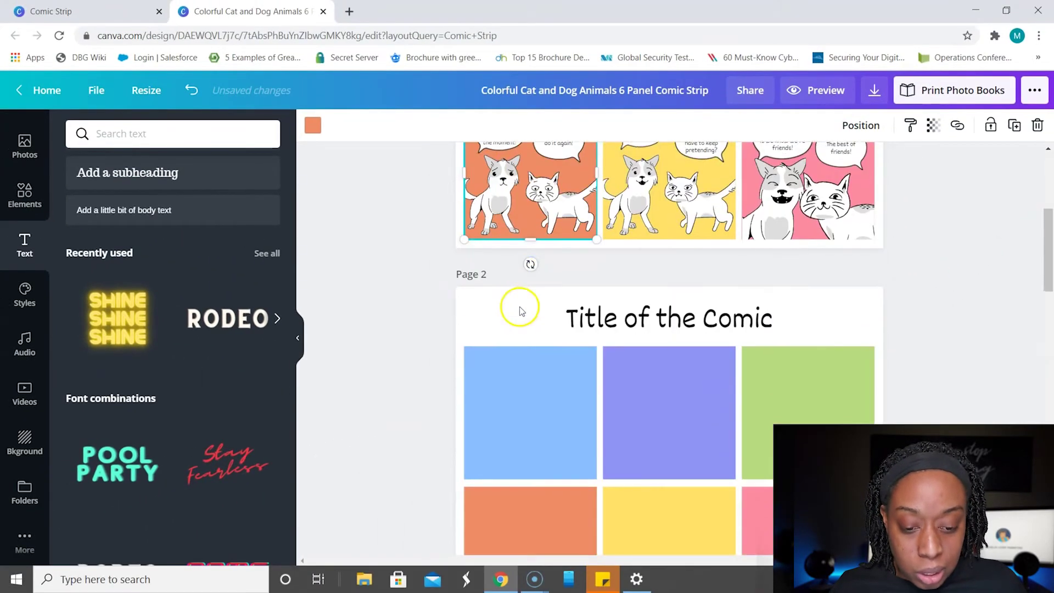
scroll(604, 264, "down", 1)
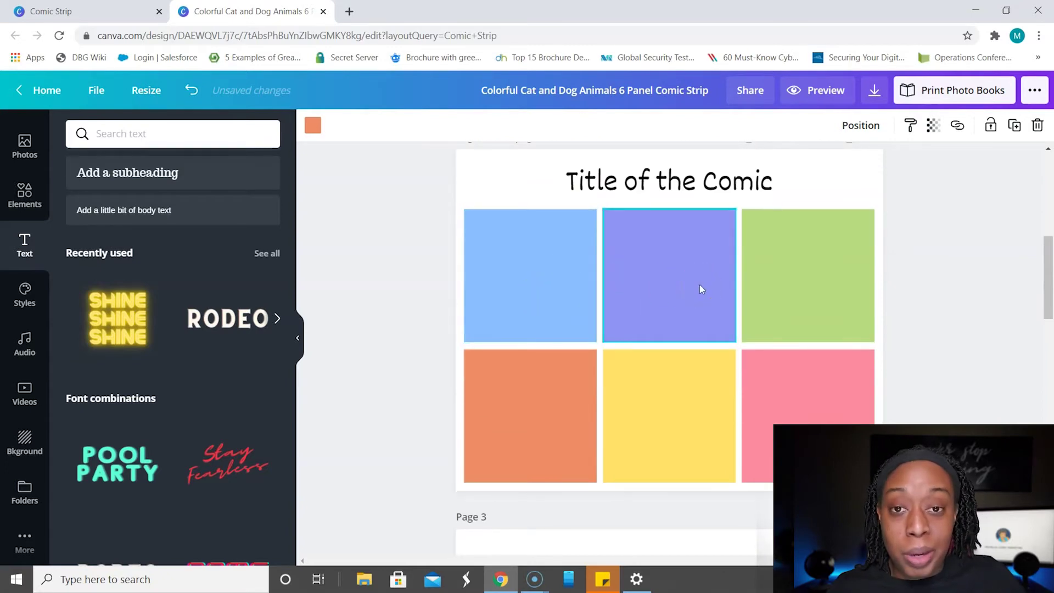
scroll(884, 296, "up", 3)
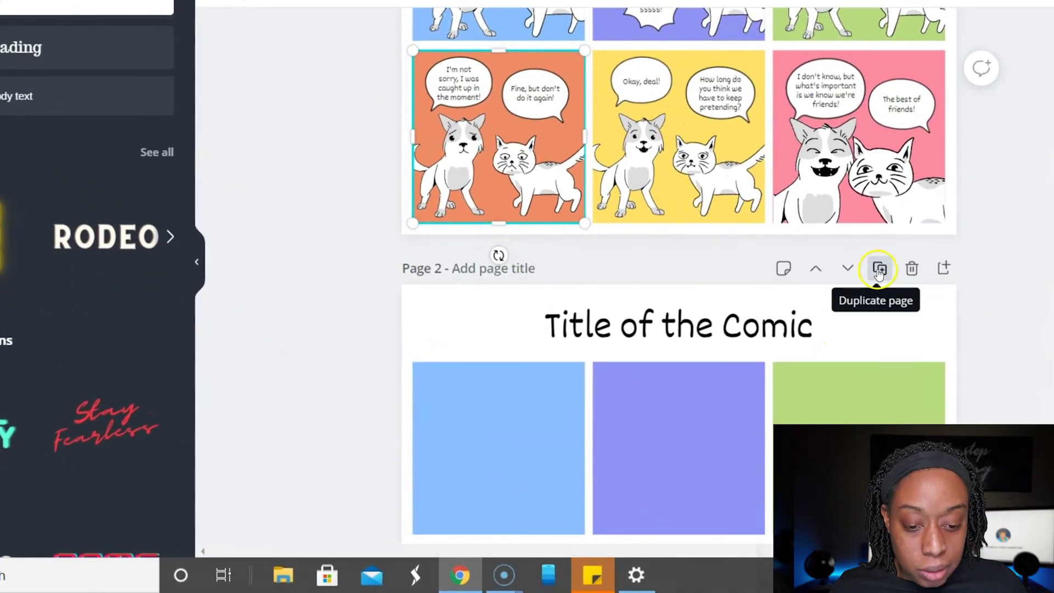
left_click(879, 269)
scroll(766, 278, "up", 5)
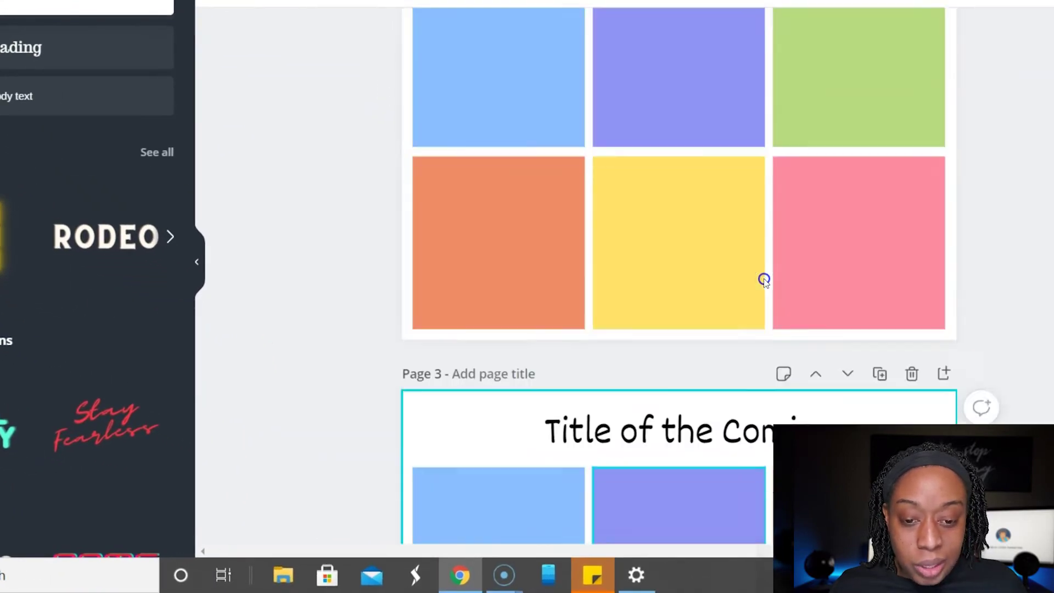
scroll(744, 282, "up", 6)
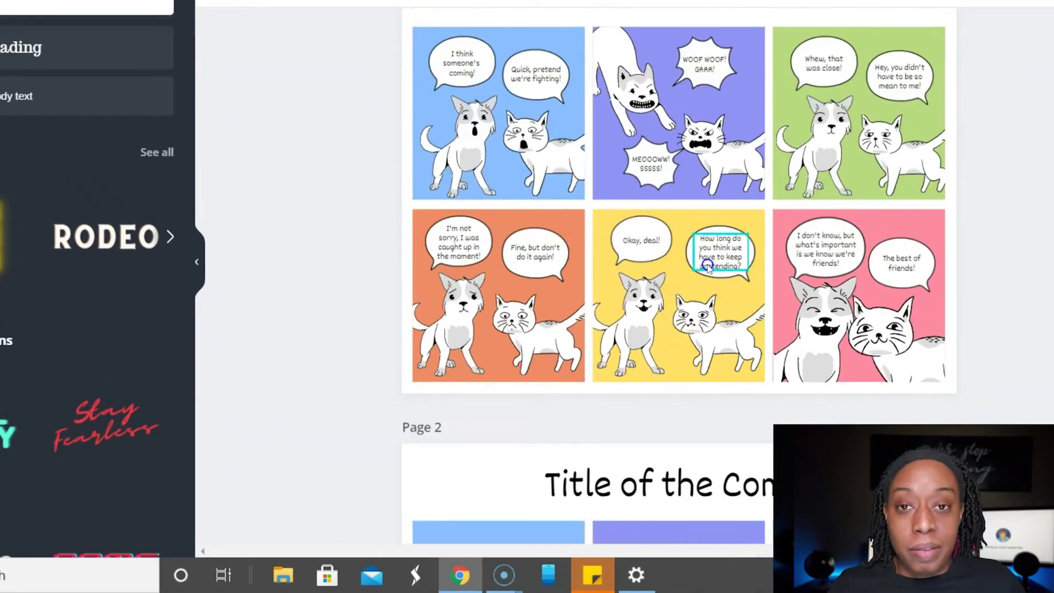
scroll(572, 234, "down", 12)
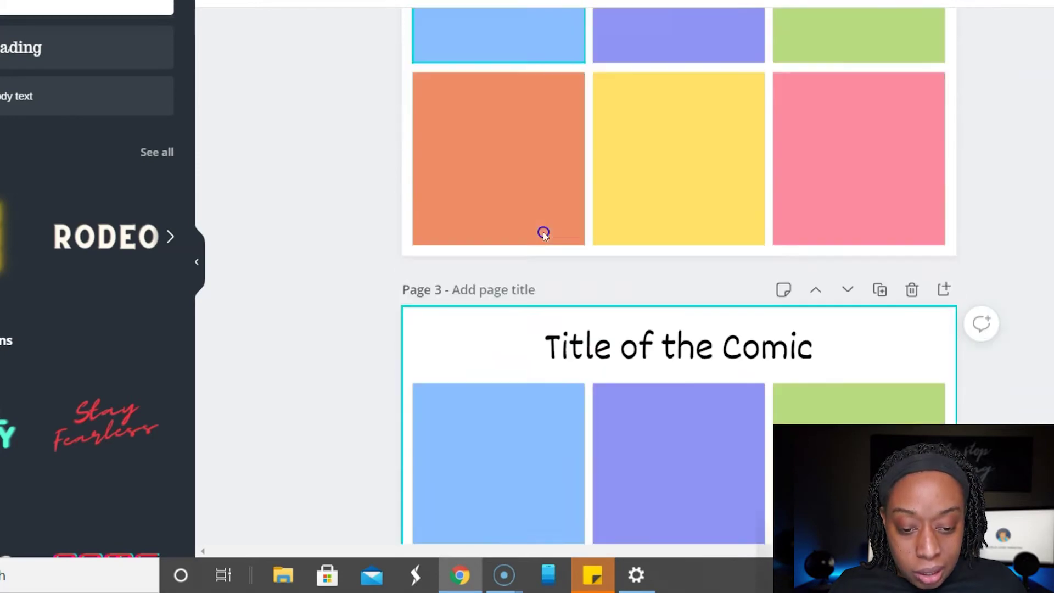
Paste the sitting dog drawing onto Page 3 and drag it into the top-left blue panel
scroll(544, 234, "down", 3)
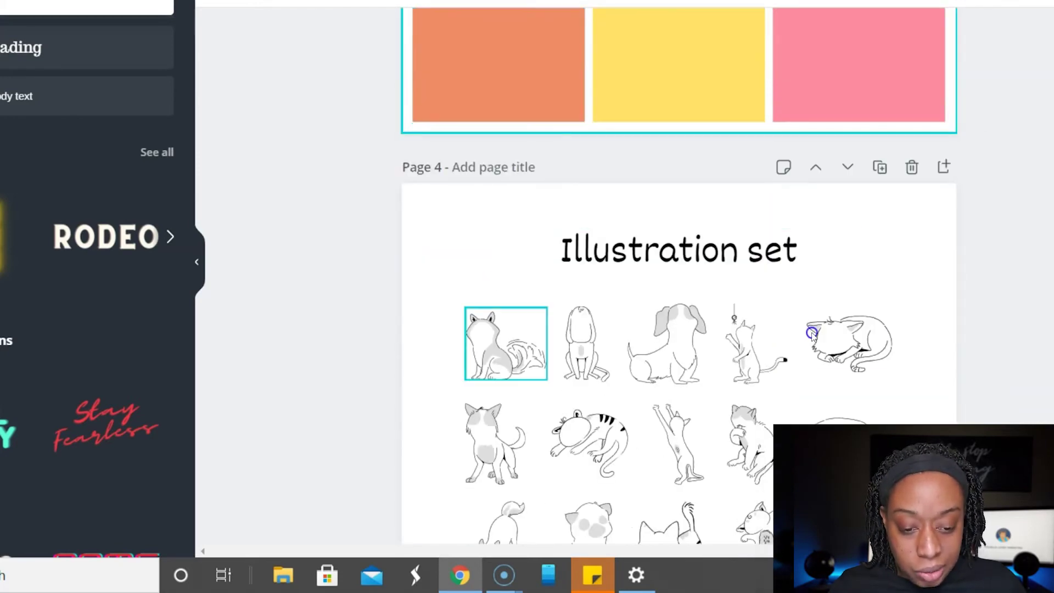
left_click(681, 358)
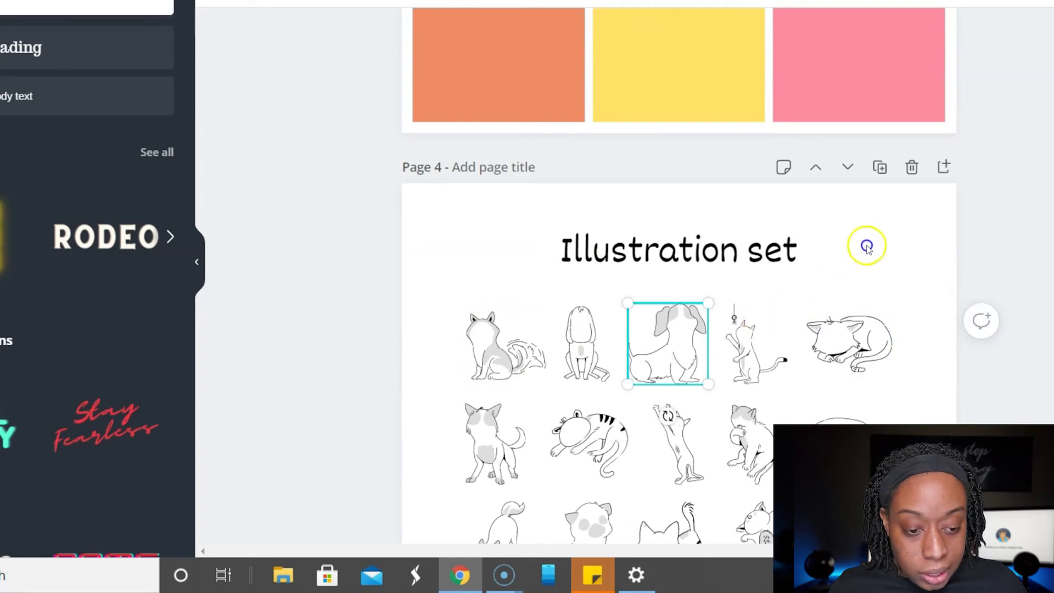
left_click(881, 167)
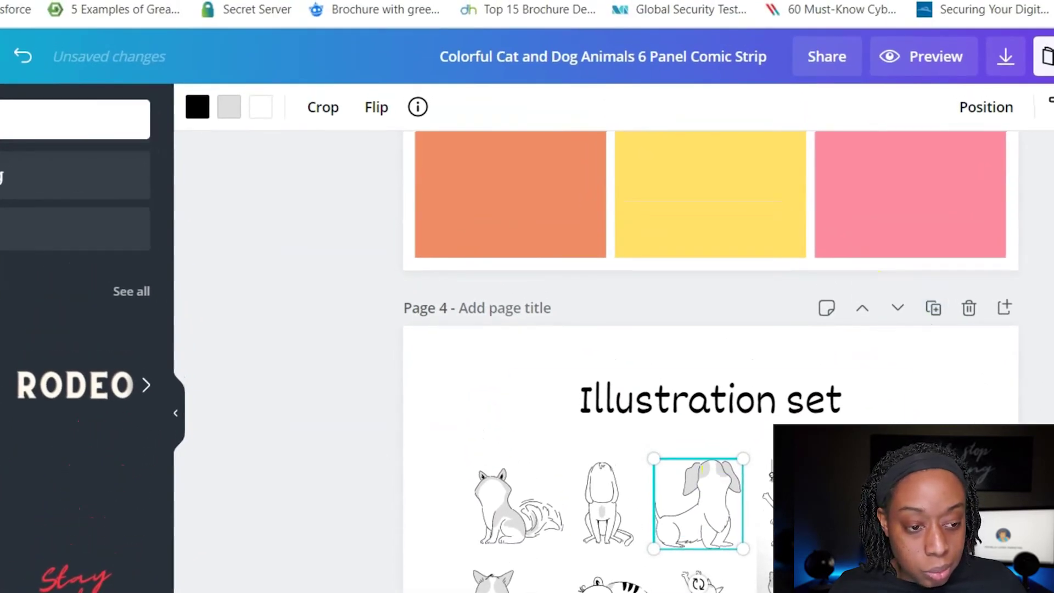
scroll(712, 362, "up", 2)
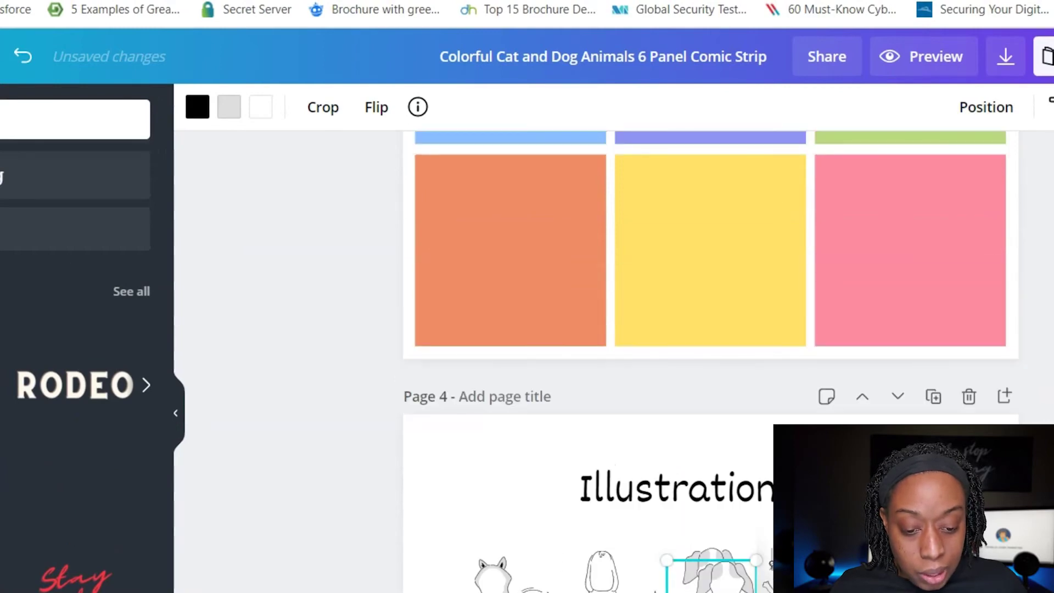
left_click(529, 245)
key("ctrl+v")
left_click_drag(494, 243, 486, 310)
scroll(485, 308, "up", 5)
left_click_drag(485, 561, 472, 349)
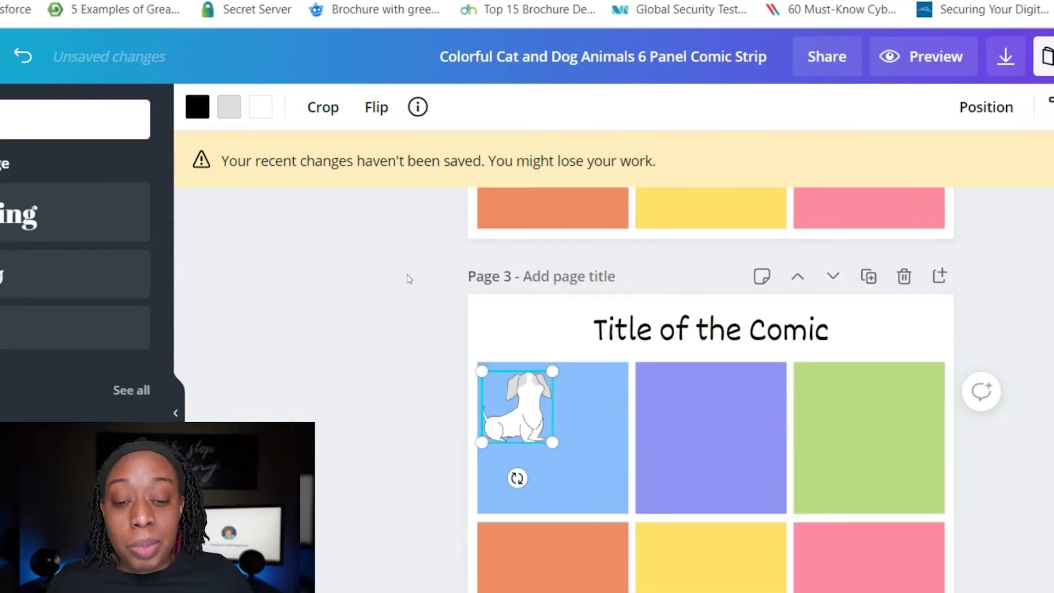
scroll(407, 275, "down", 3)
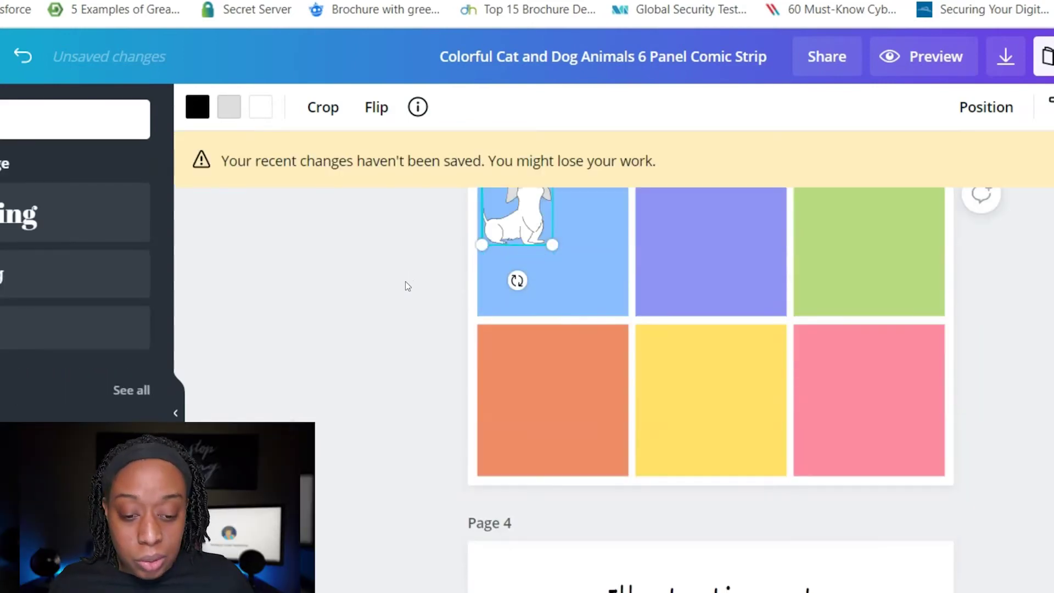
scroll(404, 292, "down", 9)
Move the crying dog face from Page 5 onto the bottom-right walking cat on Page 4
scroll(397, 307, "down", 3)
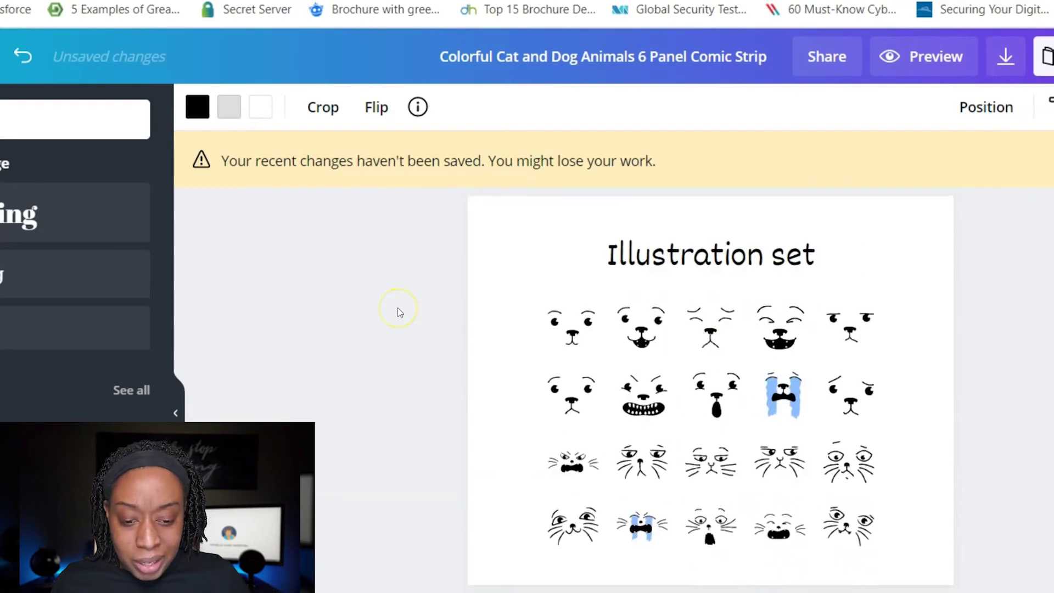
scroll(390, 314, "up", 3)
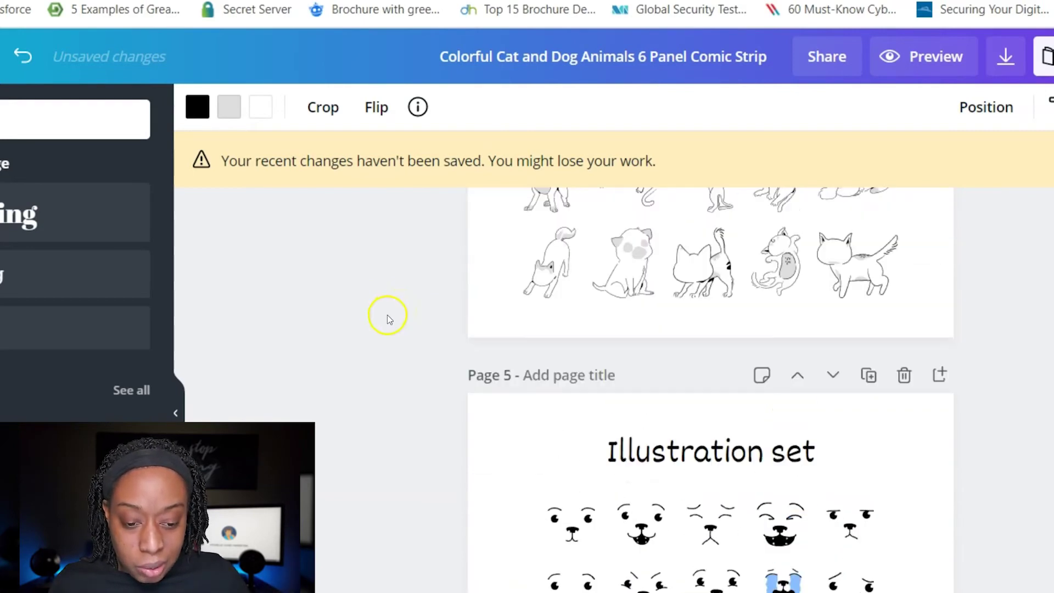
scroll(450, 368, "up", 3)
scroll(454, 374, "down", 4)
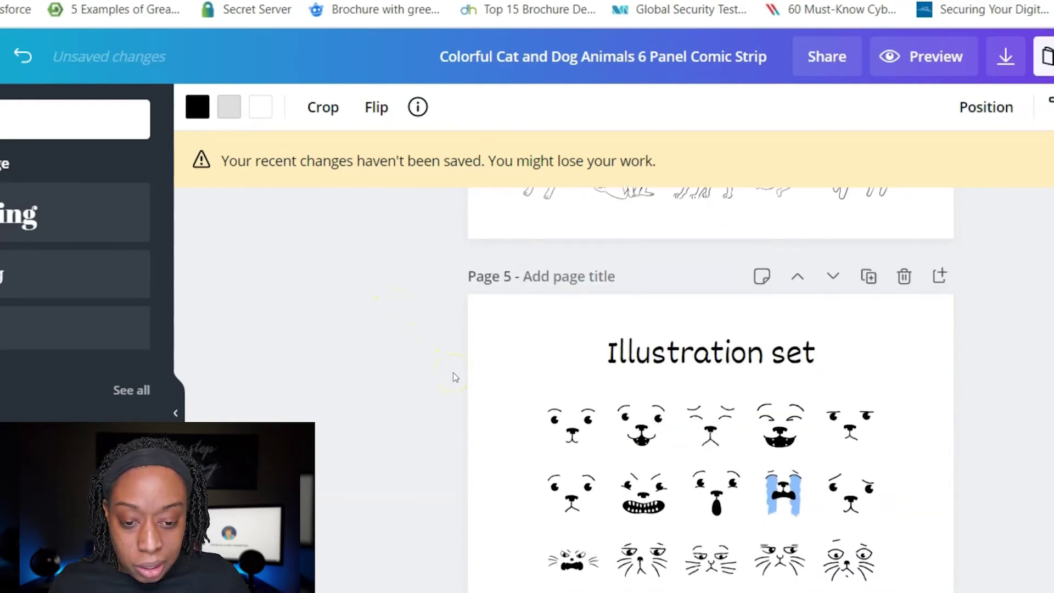
scroll(637, 349, "up", 5)
scroll(637, 348, "up", 3)
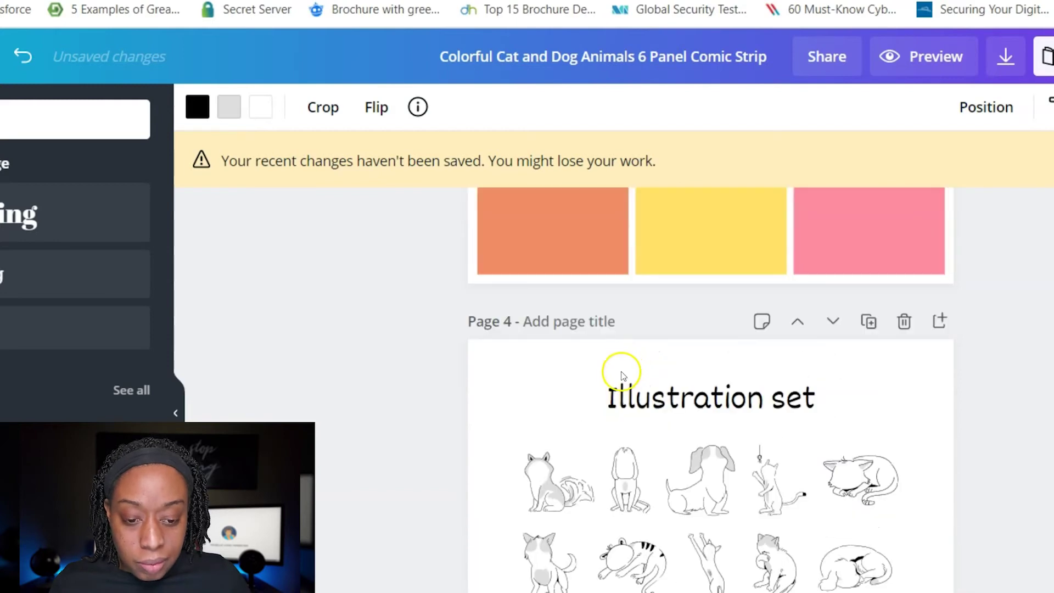
scroll(703, 385, "down", 4)
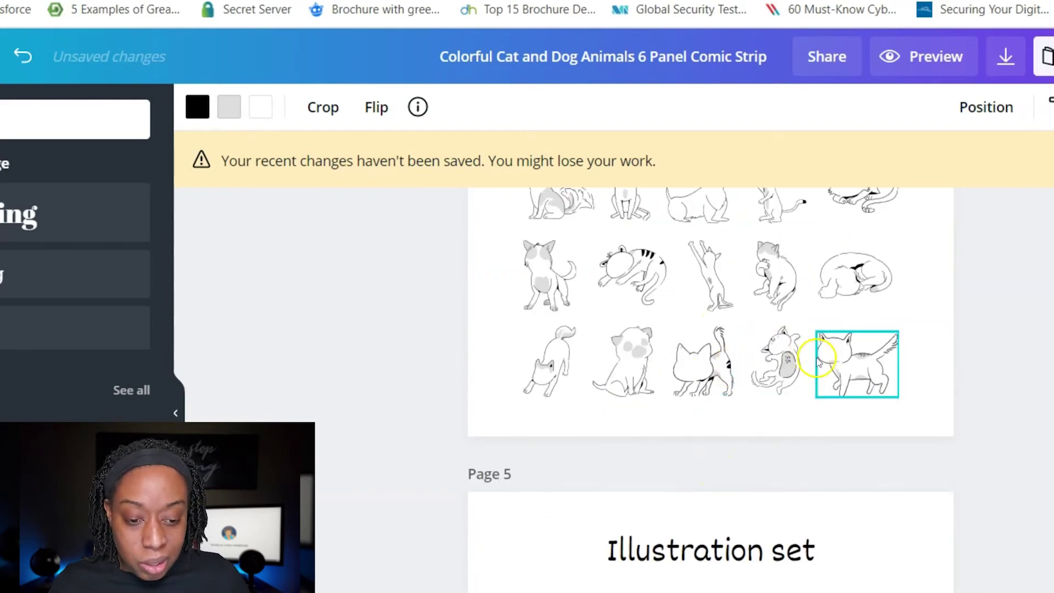
left_click(875, 358)
scroll(846, 396, "down", 3)
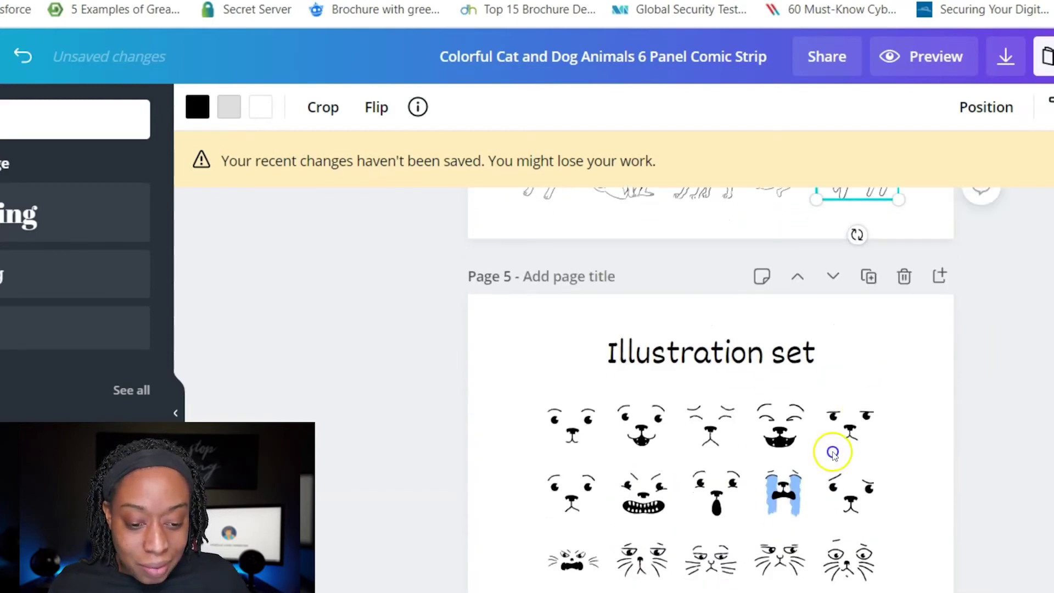
left_click(780, 500)
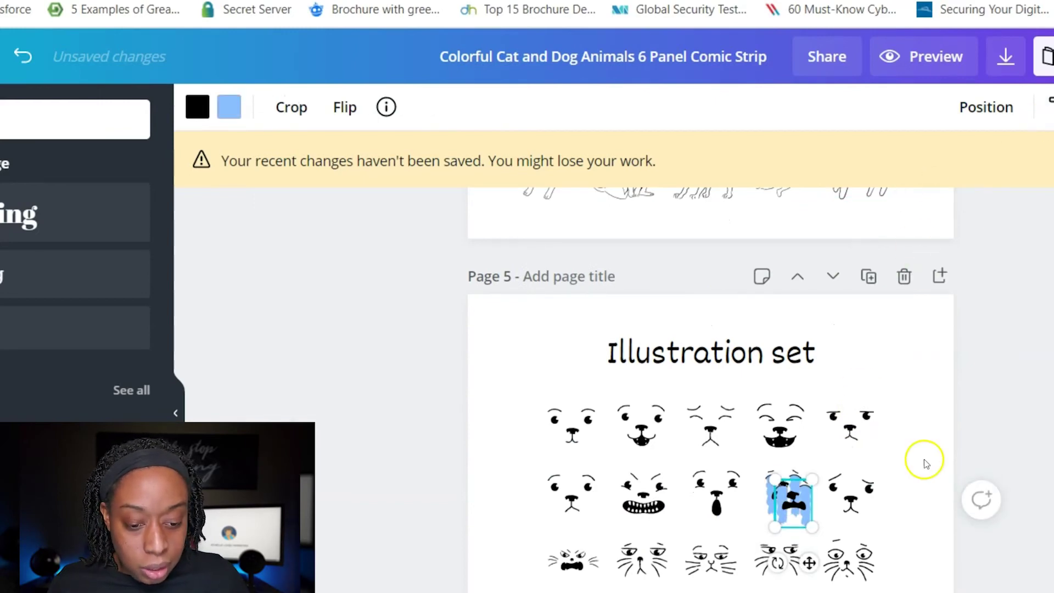
scroll(923, 461, "up", 2)
left_click_drag(789, 555, 841, 228)
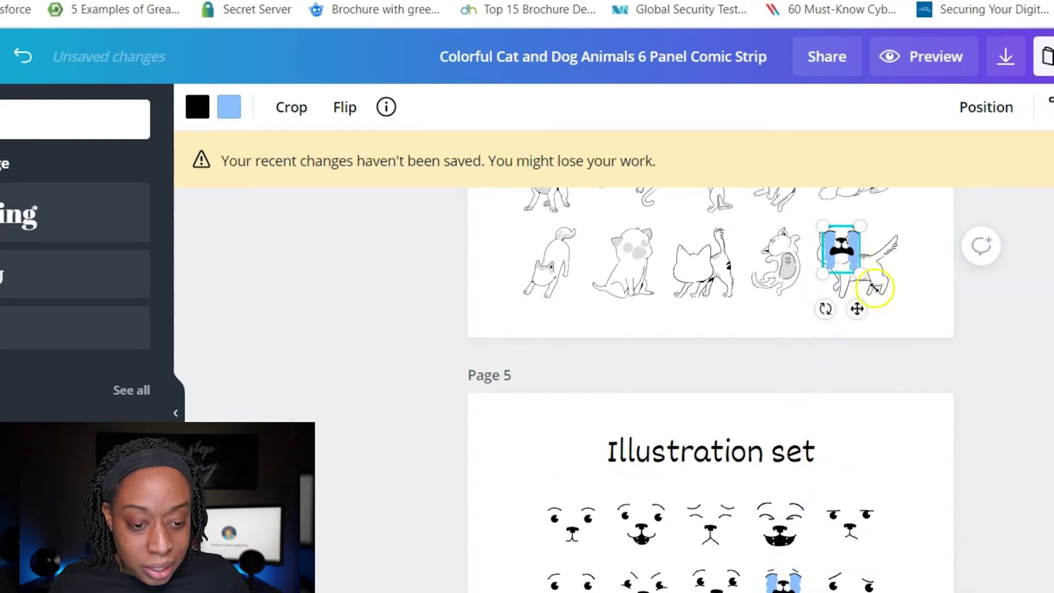
Shrink the crying face with its corner handle to fit the cat's head
left_click_drag(860, 270, 833, 251)
scroll(905, 328, "up", 3)
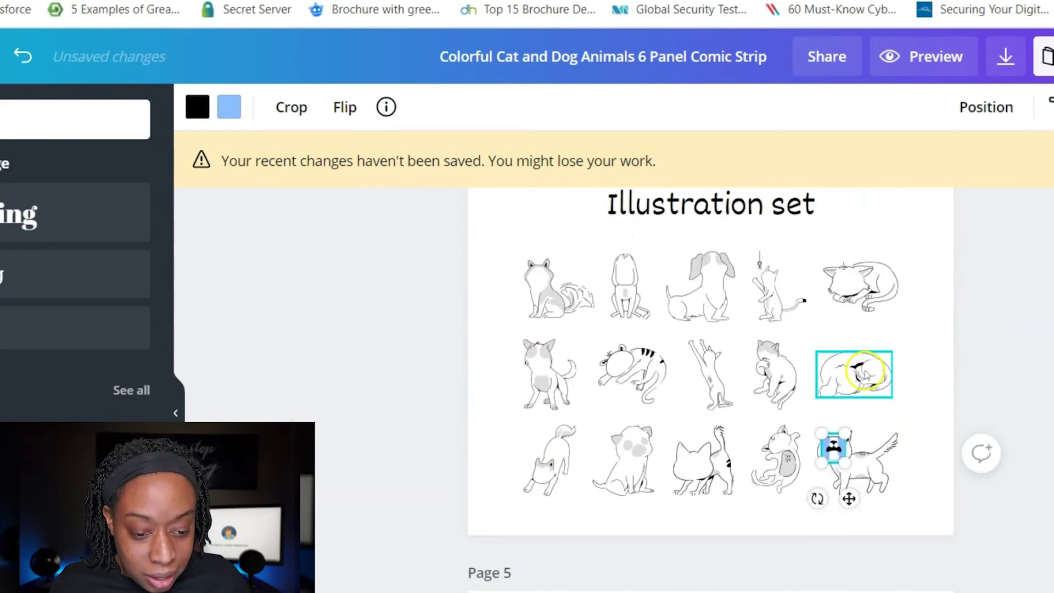
mouse_move(843, 463)
left_mouse_down()
mouse_move(829, 441)
mouse_move(832, 449)
left_mouse_up()
left_click(905, 450)
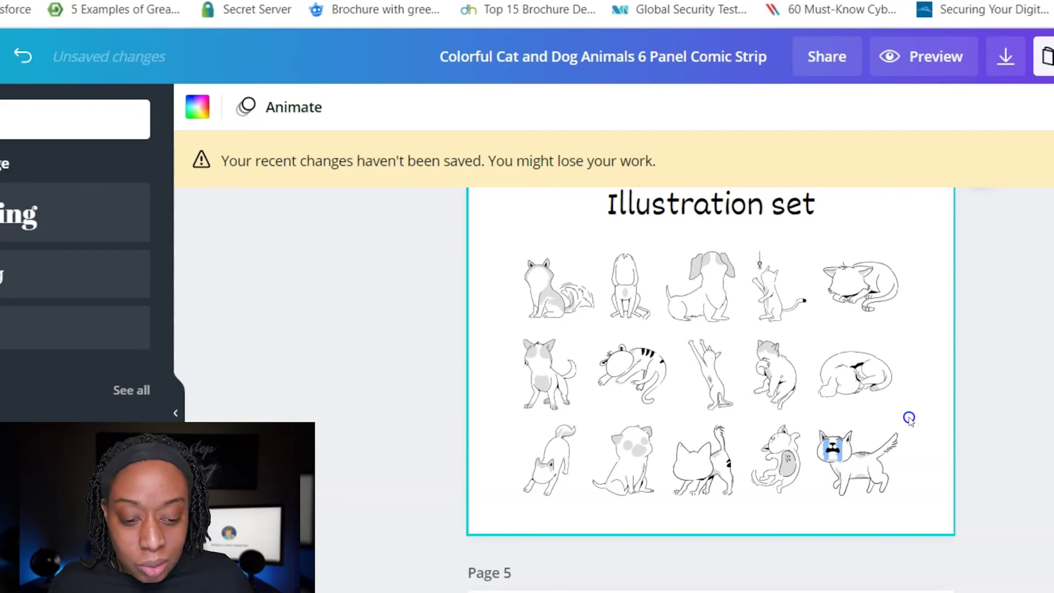
scroll(810, 426, "down", 10)
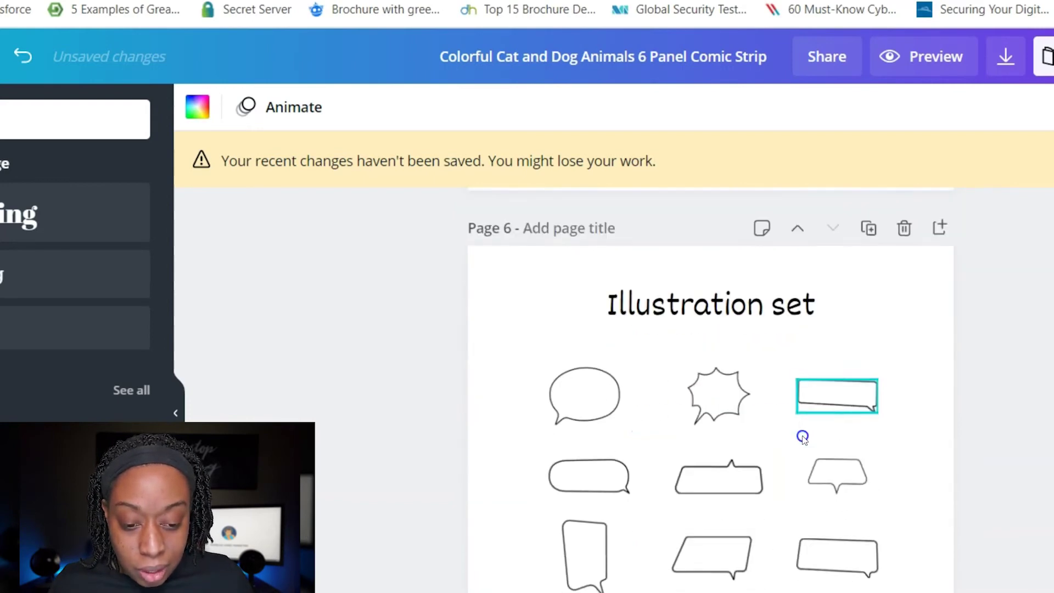
scroll(797, 442, "down", 1)
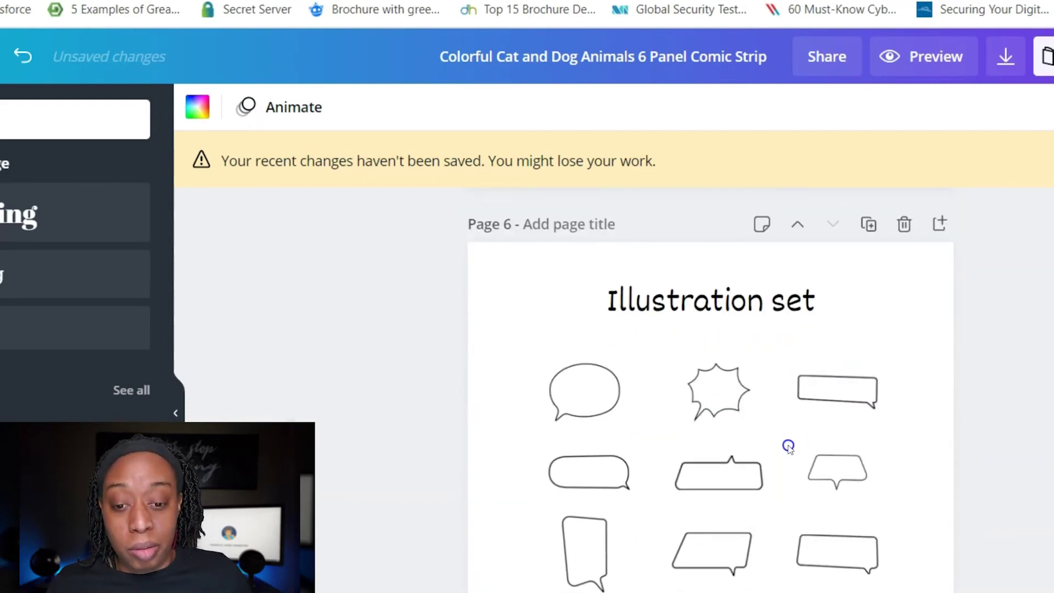
scroll(789, 446, "up", 5)
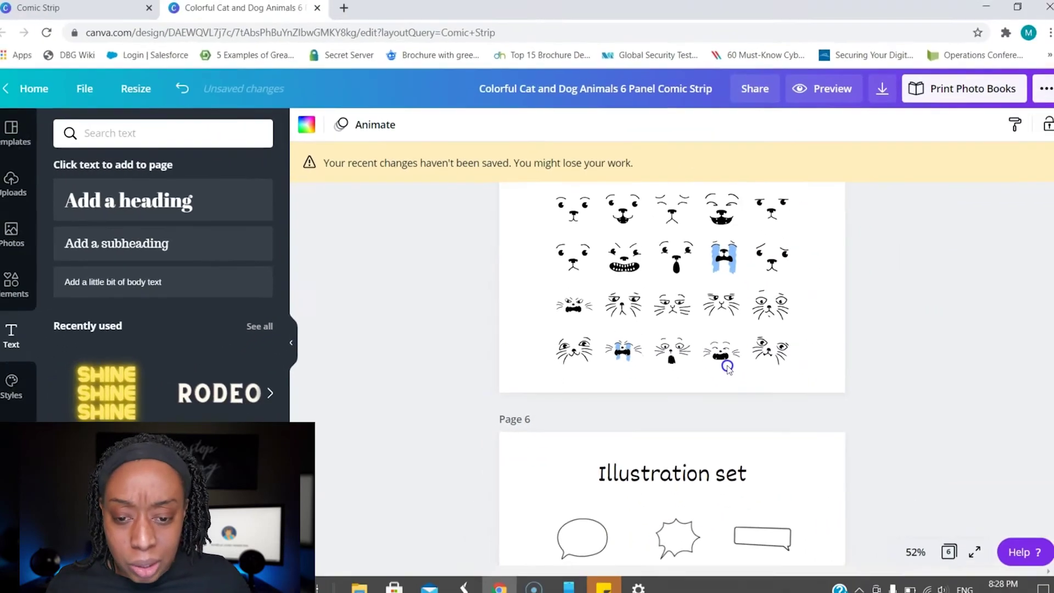
scroll(789, 447, "up", 3)
scroll(724, 363, "up", 5)
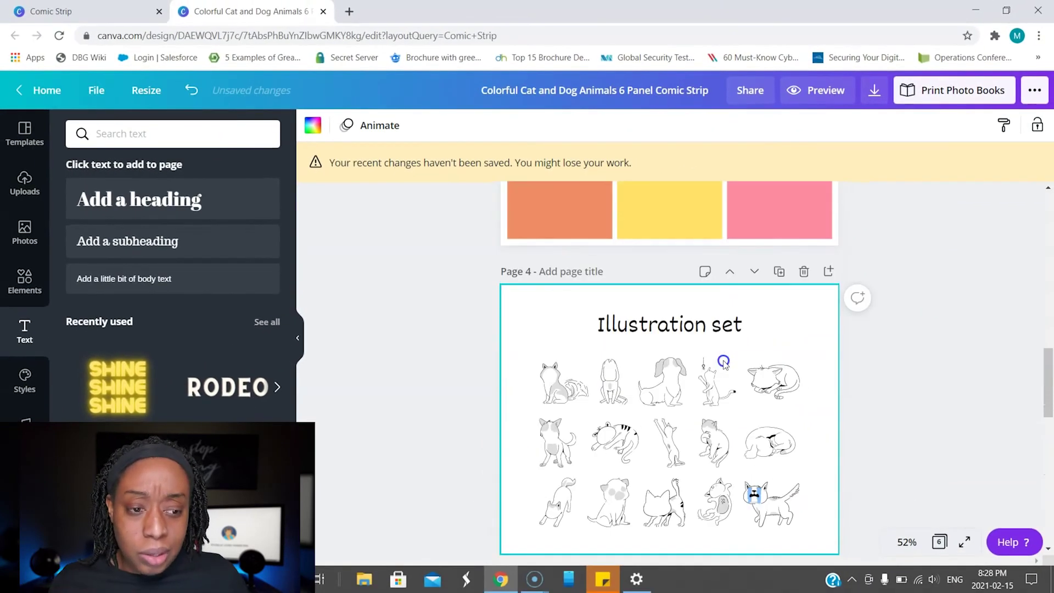
scroll(724, 363, "up", 3)
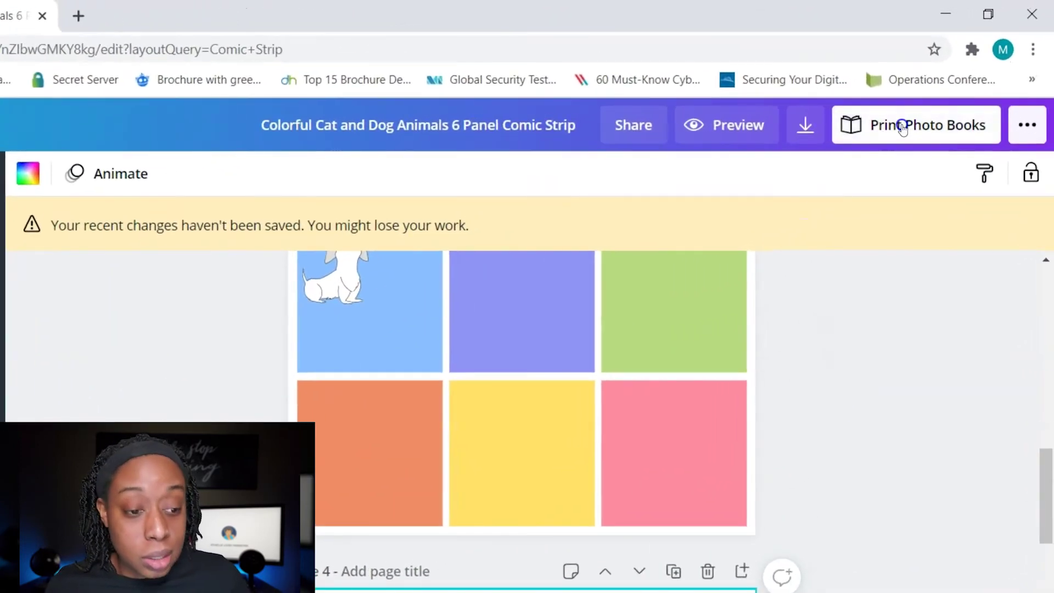
left_click(903, 128)
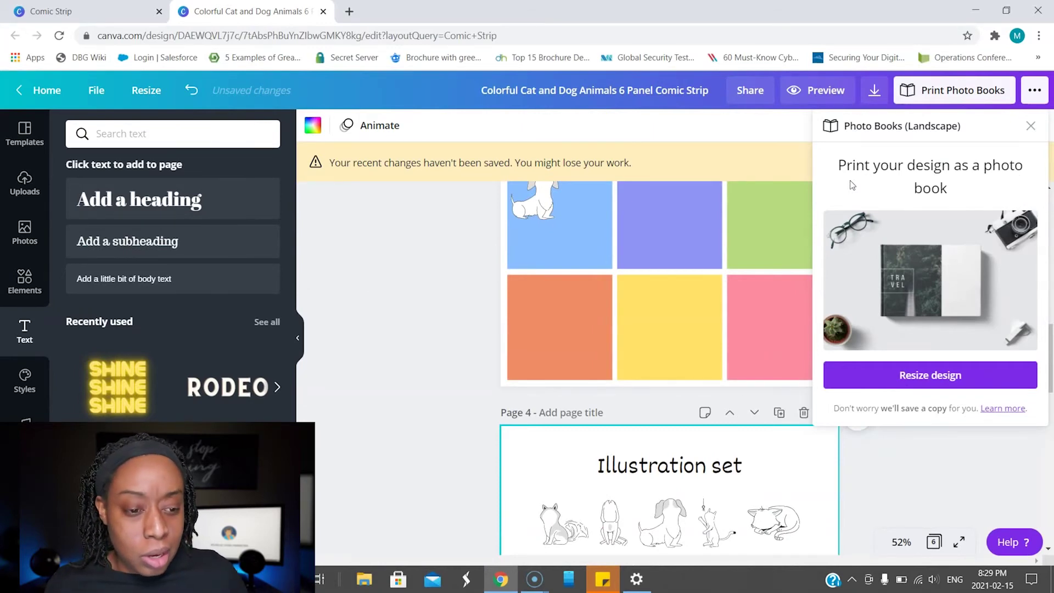
left_click(1029, 127)
scroll(901, 313, "up", 8)
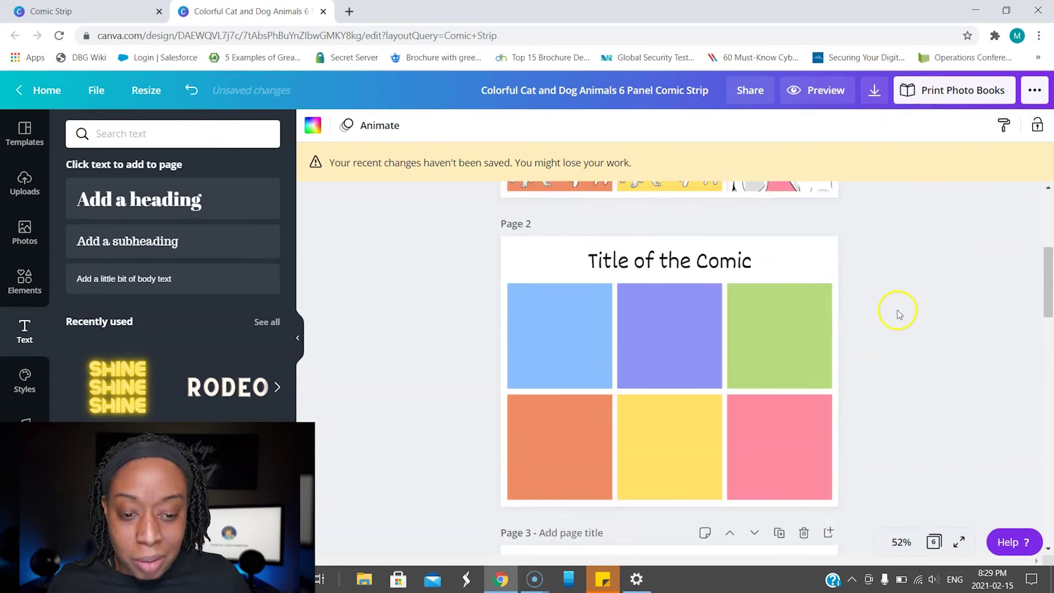
scroll(898, 323, "up", 4)
scroll(895, 320, "down", 10)
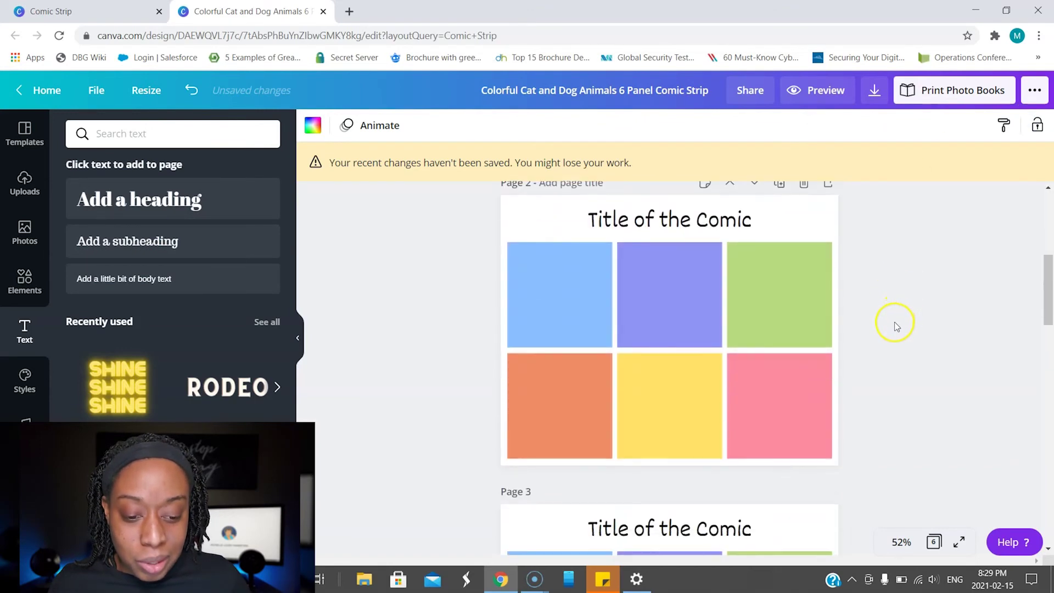
scroll(894, 321, "down", 8)
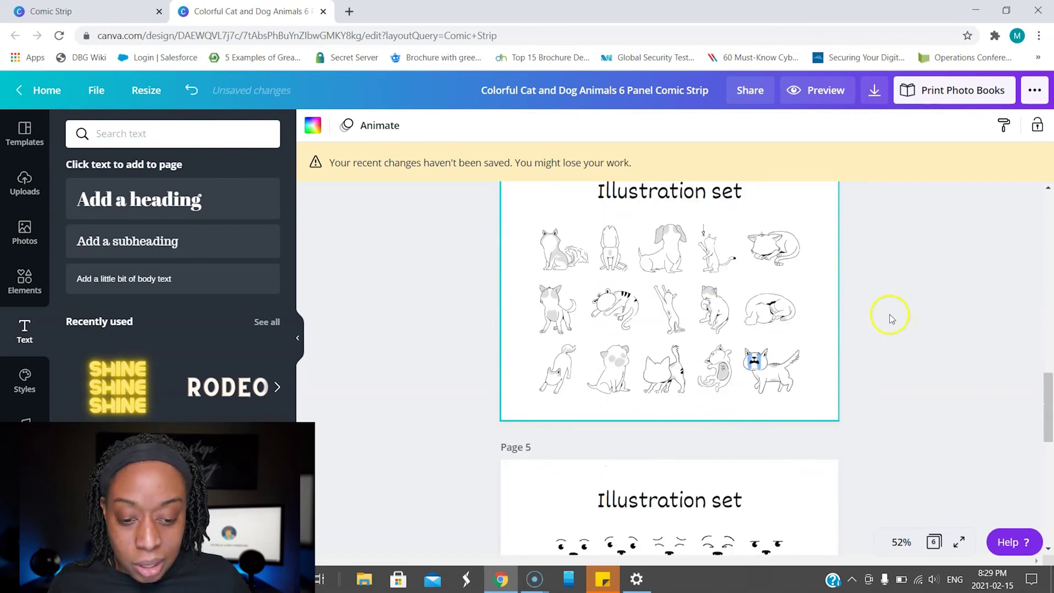
scroll(886, 311, "down", 3)
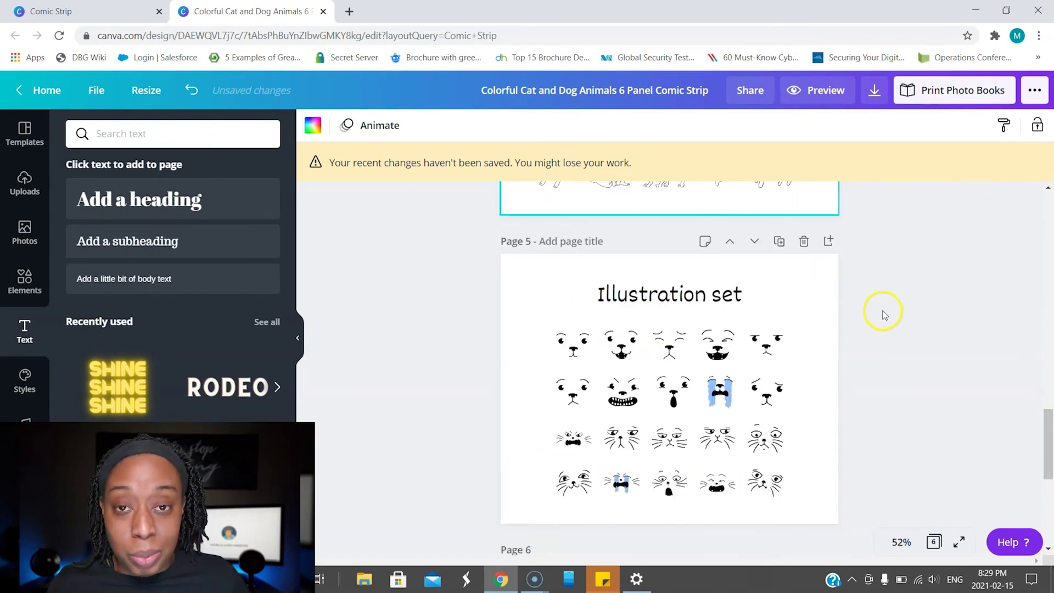
scroll(880, 315, "down", 2)
scroll(878, 311, "up", 3)
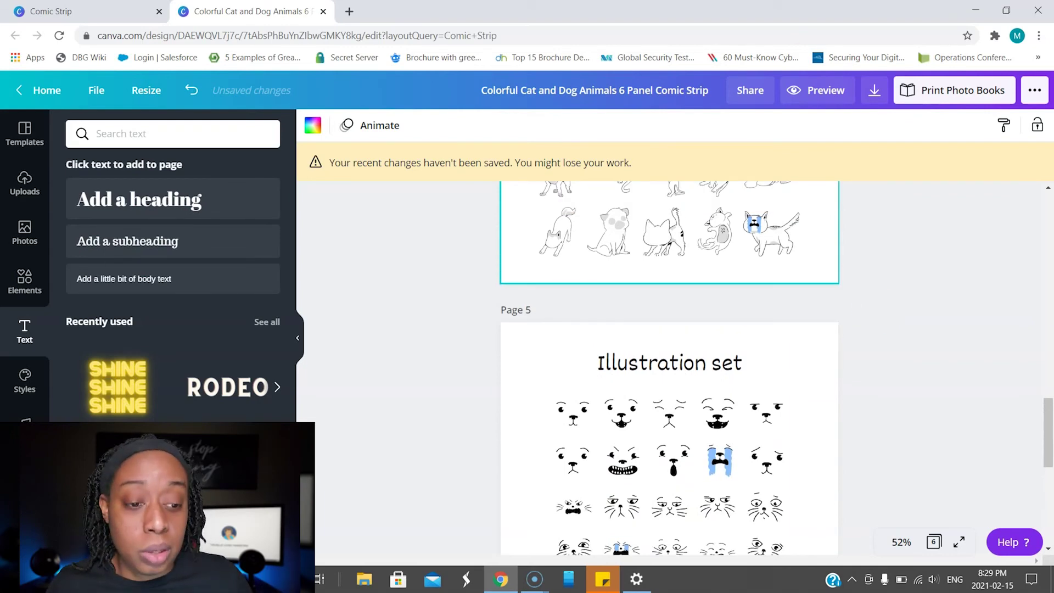
left_click(879, 100)
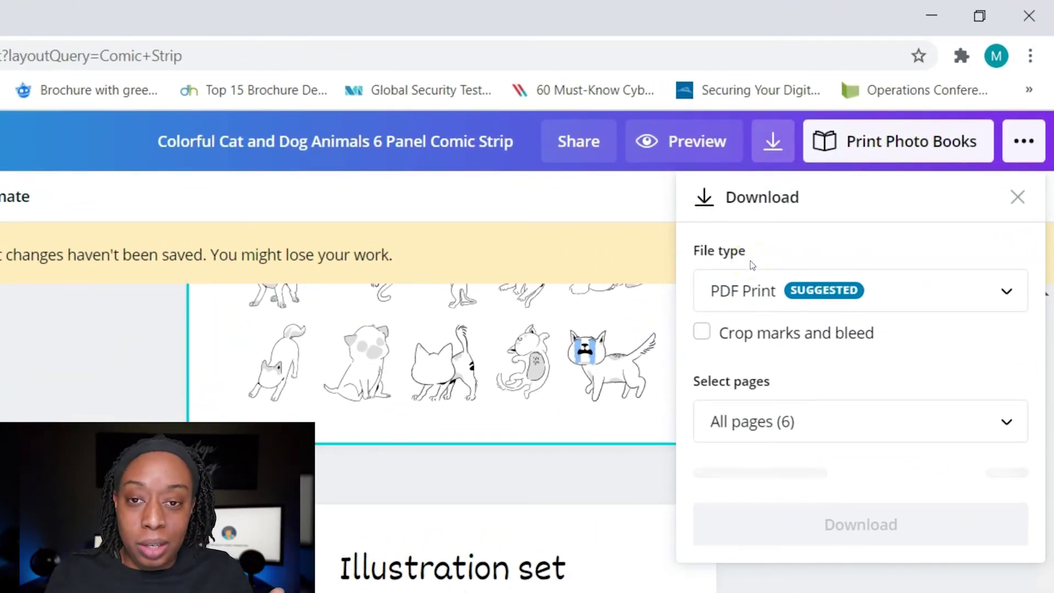
left_click(758, 295)
scroll(759, 281, "up", 1)
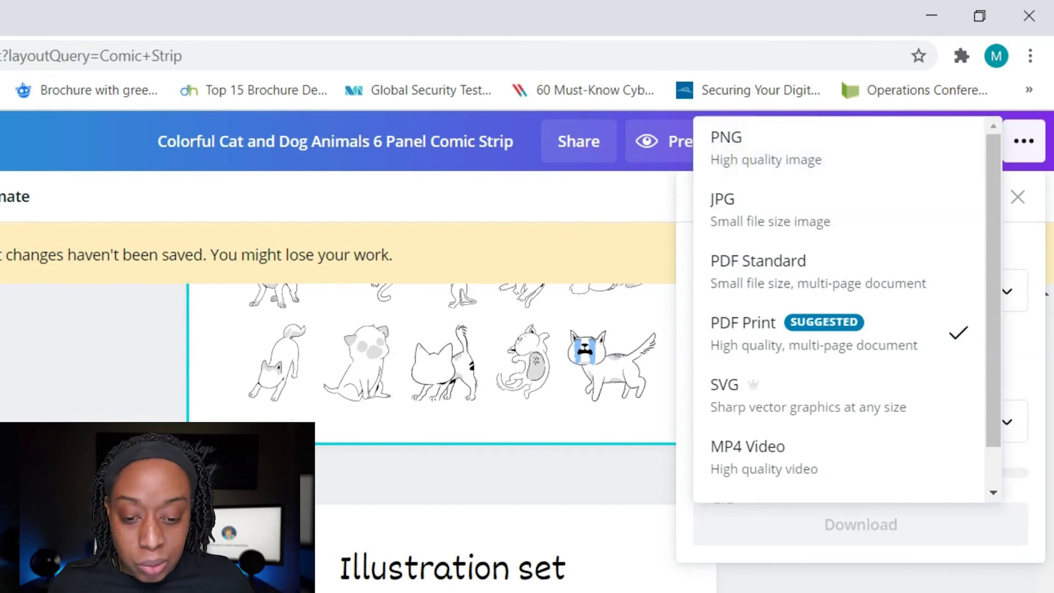
key("Escape")
scroll(468, 348, "up", 3)
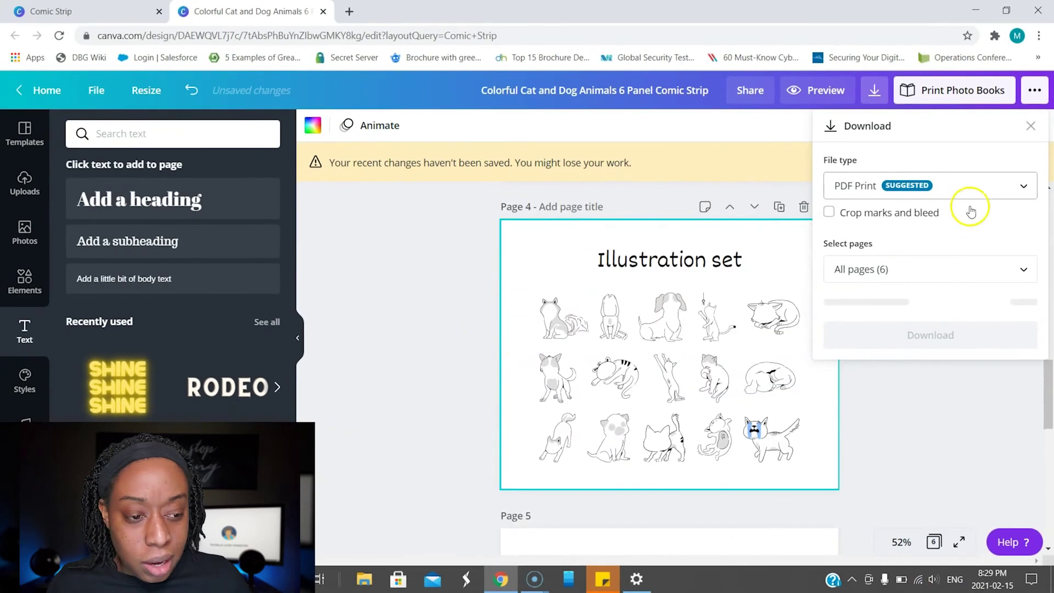
left_click(1031, 124)
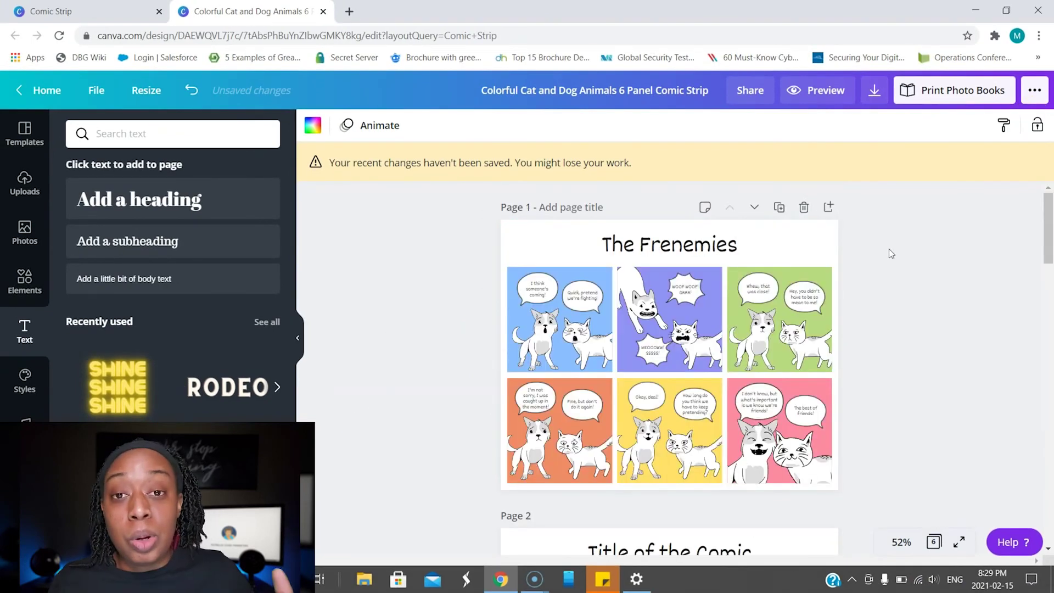